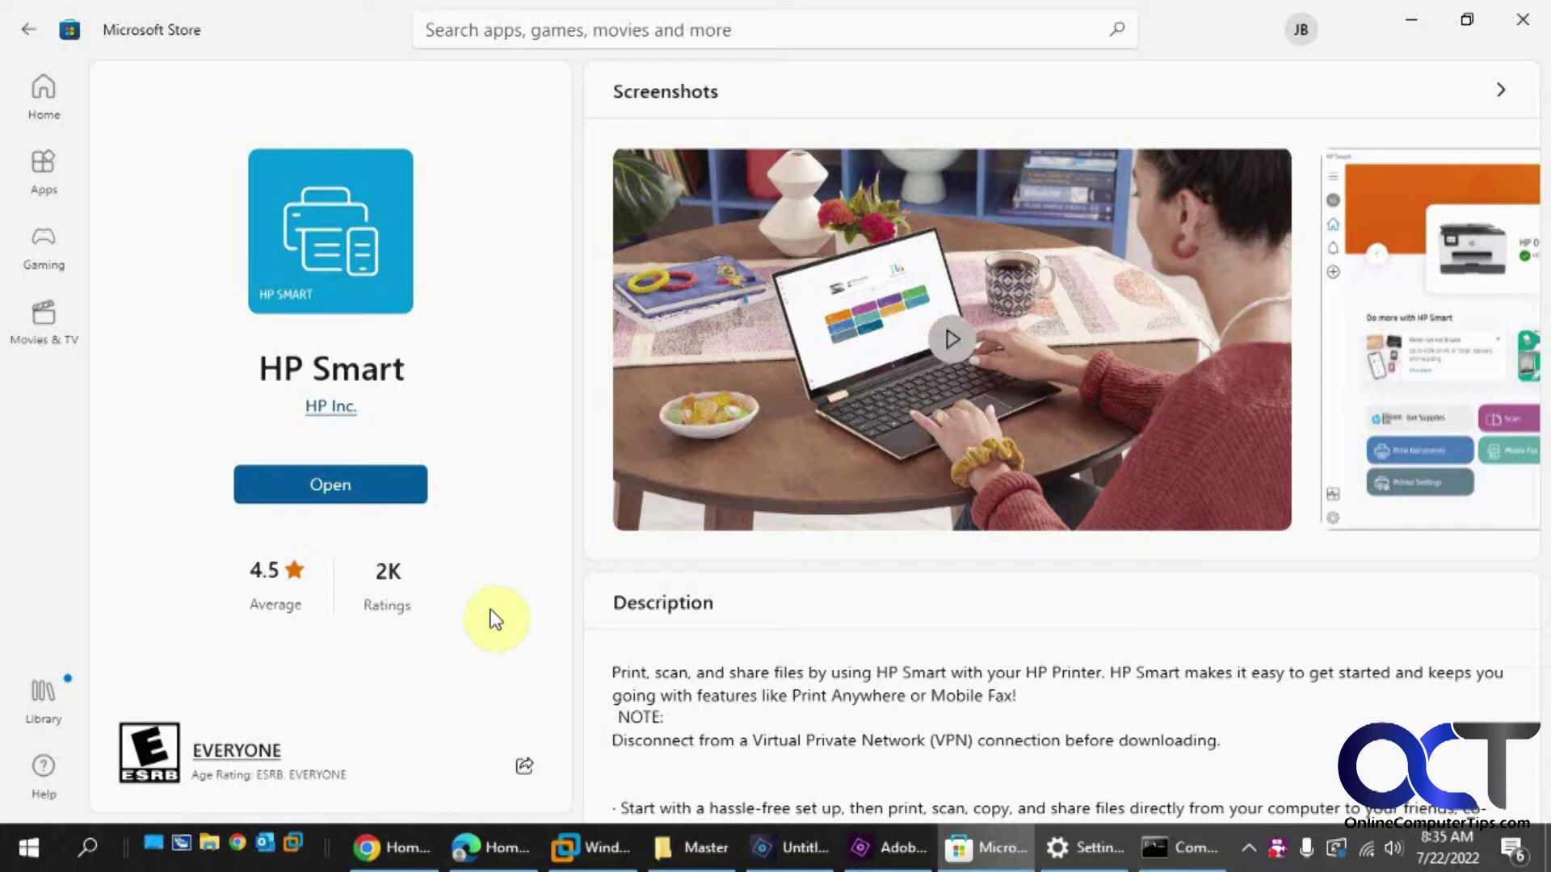
Launch the installed HP Smart app from its Microsoft Store page
{"action": "left_click", "coordinate": [360, 268]}
{"action": "left_click", "coordinate": [331, 491]}
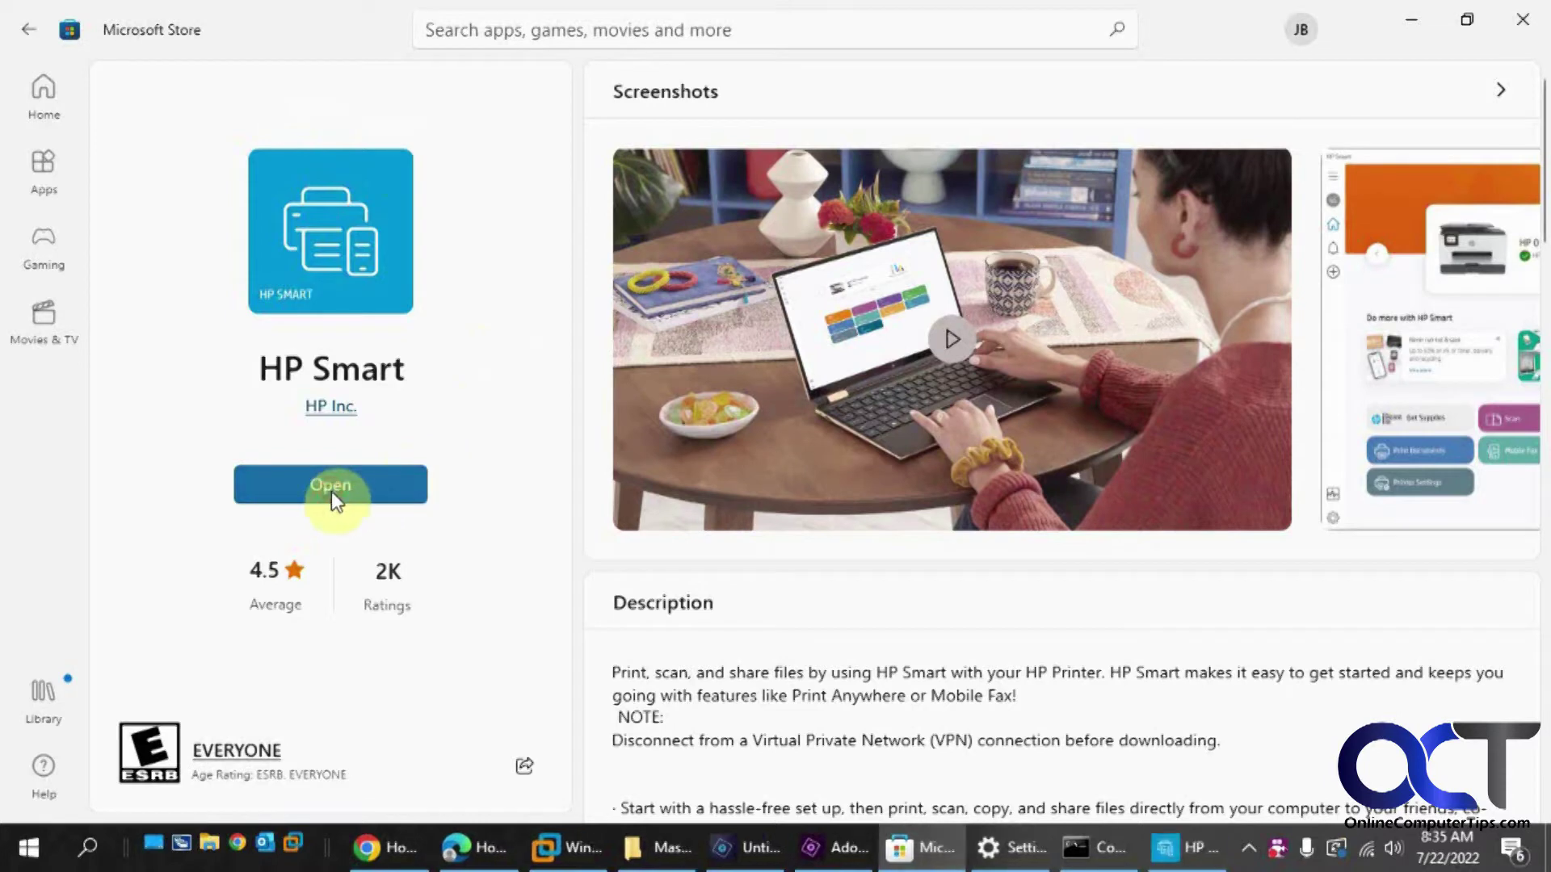
Check the LaserJet Pro M118dw's wireless, Ethernet and USB connection status, then load its Advanced Settings
{"action": "left_click", "coordinate": [1171, 852]}
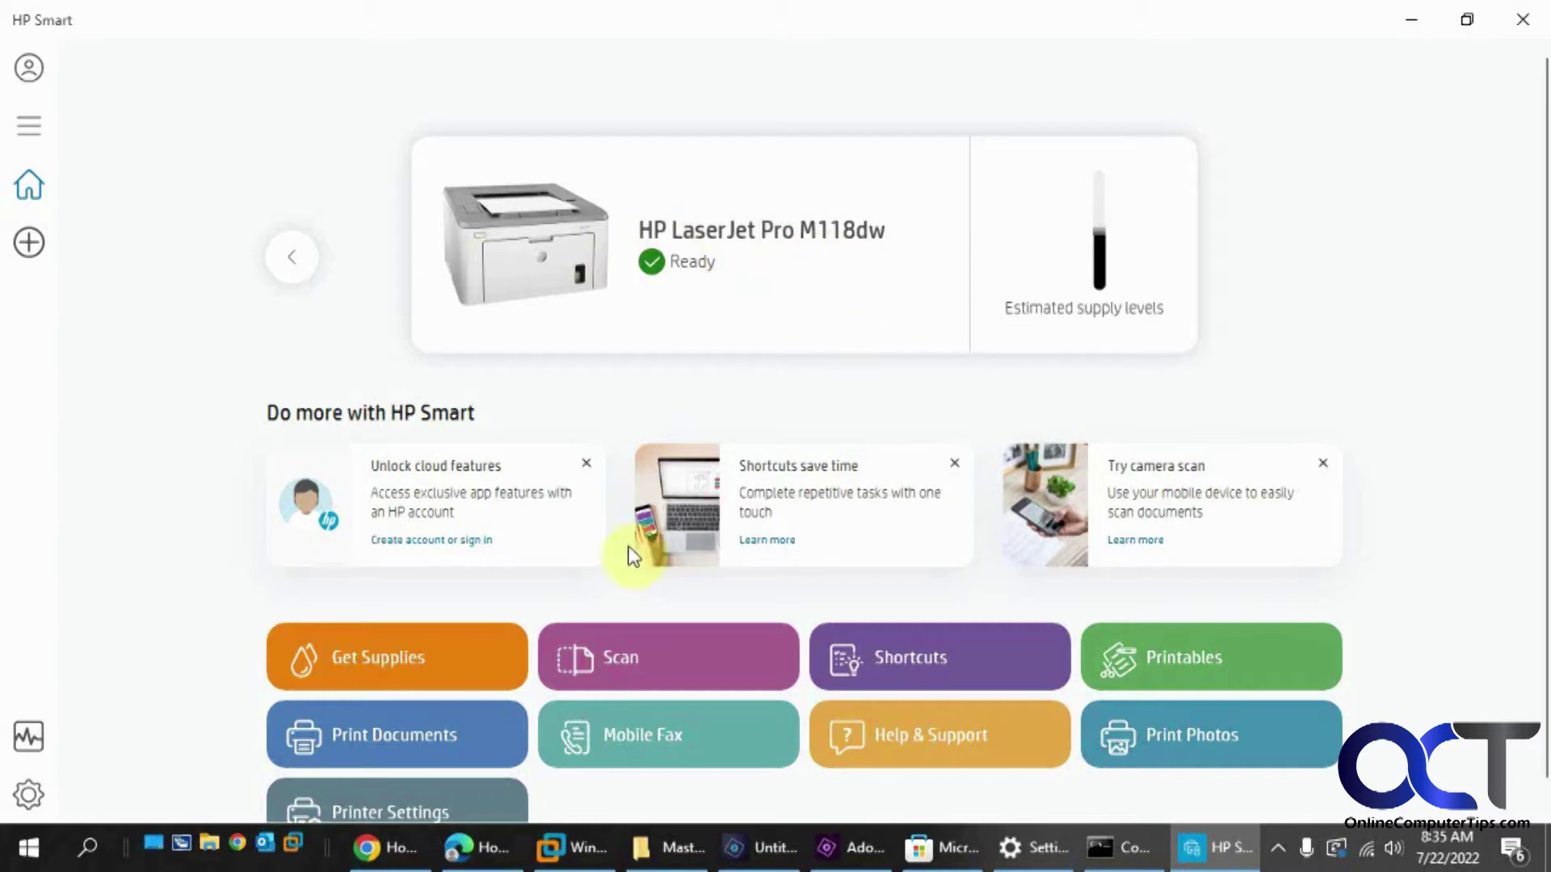
{"action": "left_click", "coordinate": [394, 799]}
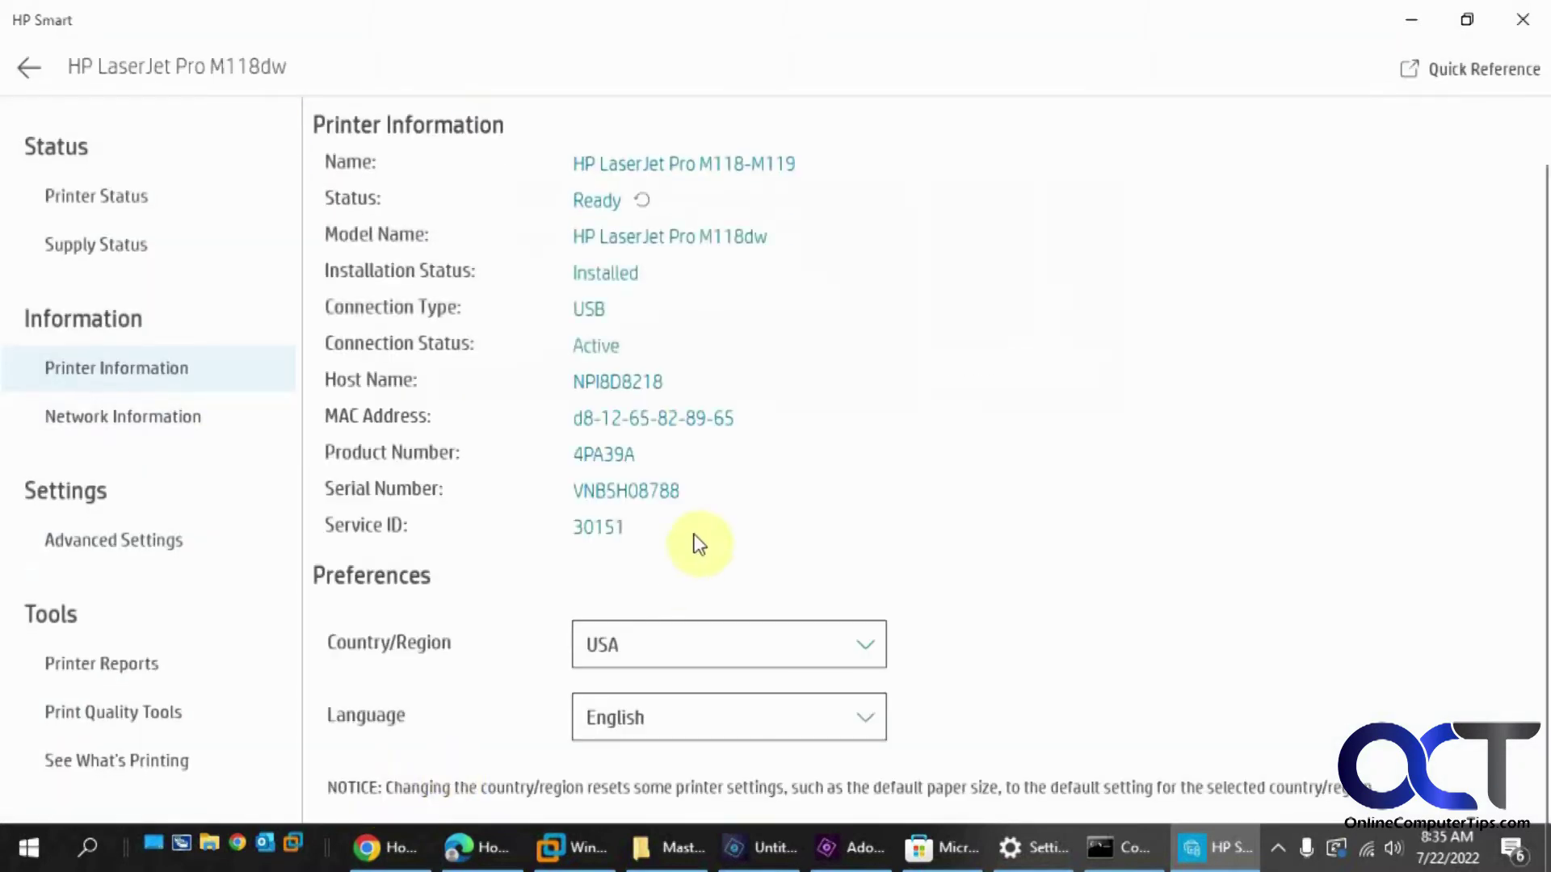
{"action": "left_click", "coordinate": [172, 421]}
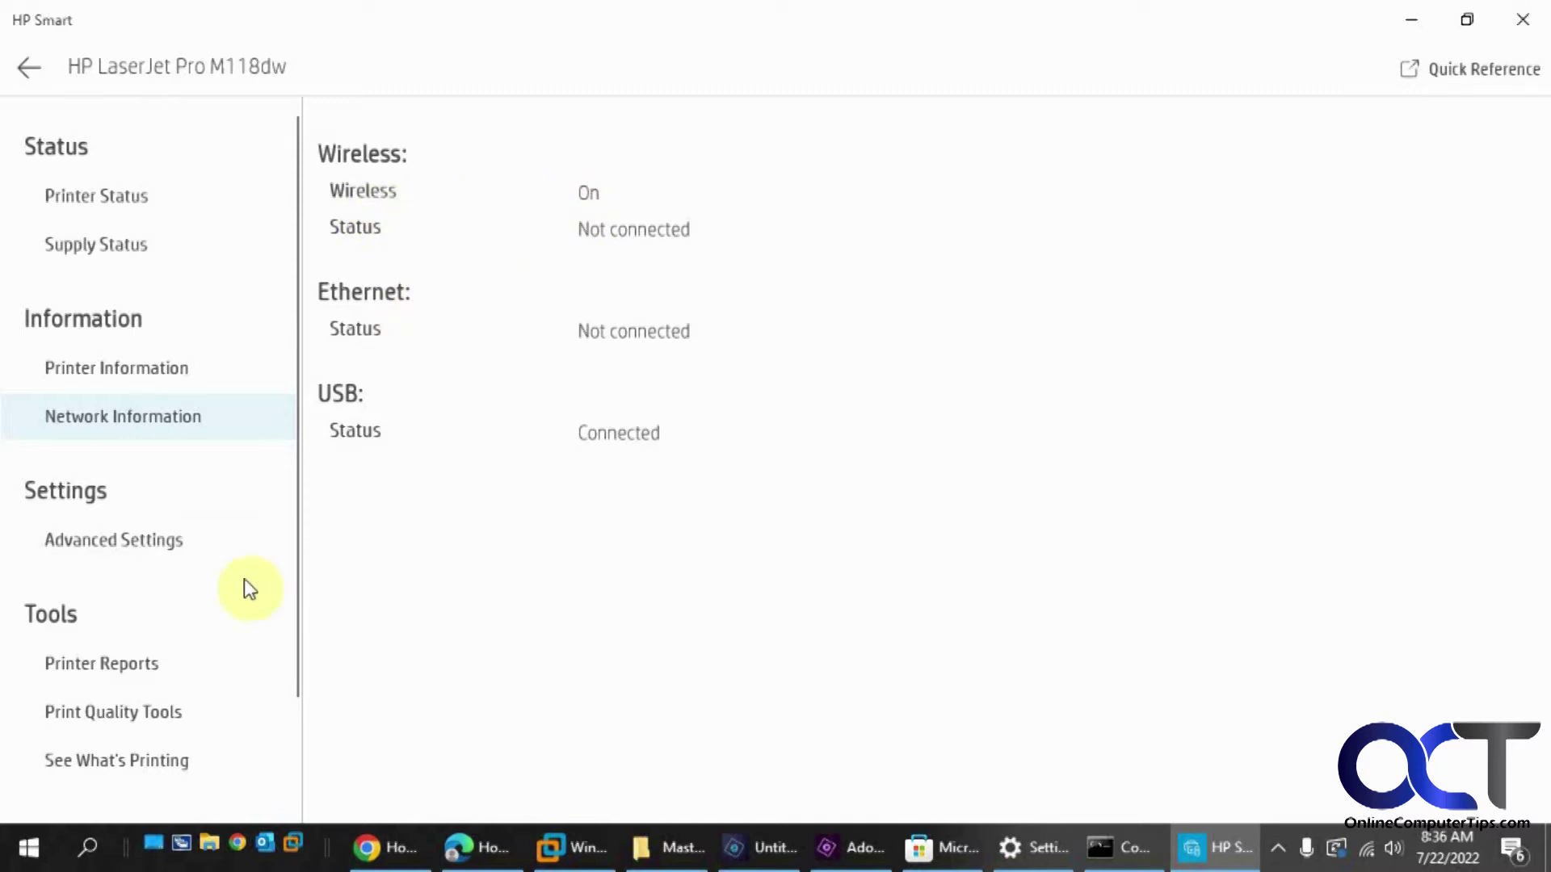
{"action": "left_click", "coordinate": [157, 543]}
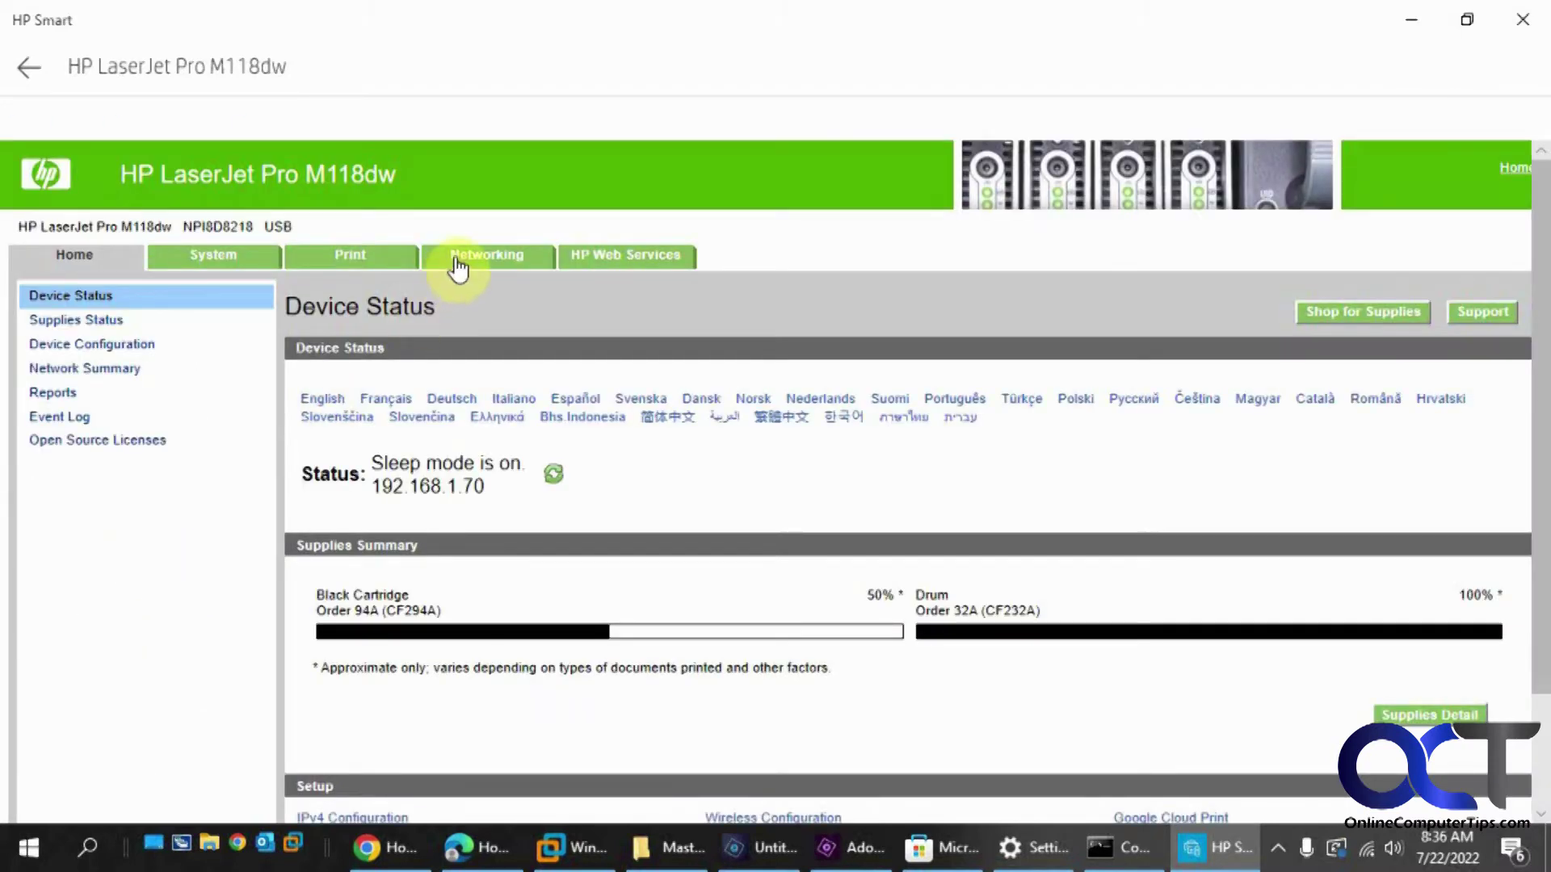
In Network Summary, highlight IPv4 192.168.1.70, DHCP server 192.168.1.1 and host name NPI8D8218
{"action": "left_click", "coordinate": [457, 258]}
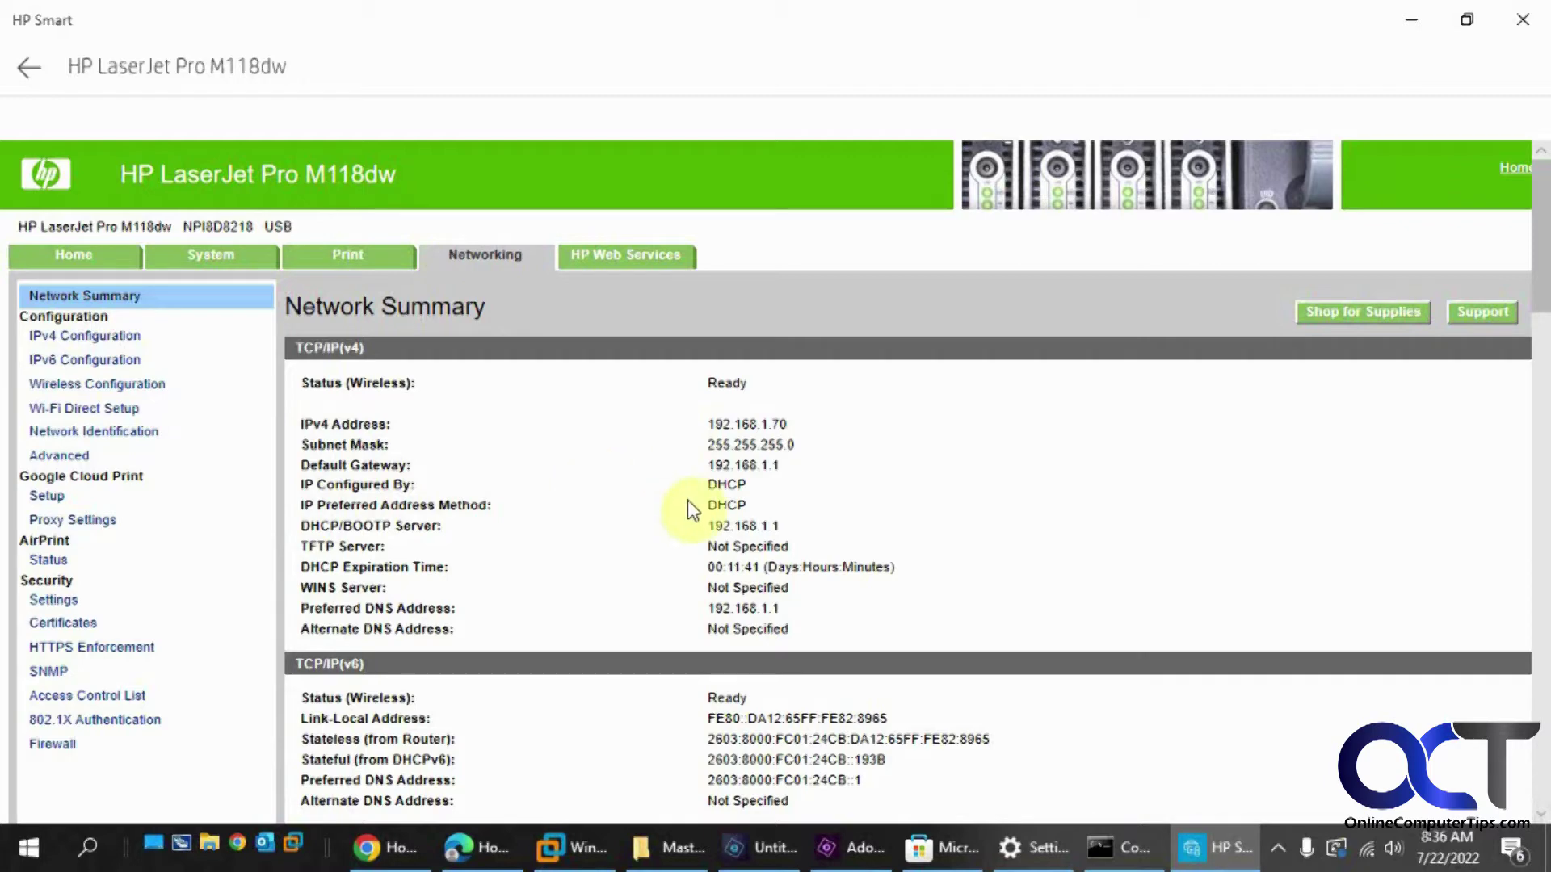
{"action": "left_click_drag", "start_coordinate": [792, 424], "coordinate": [689, 428]}
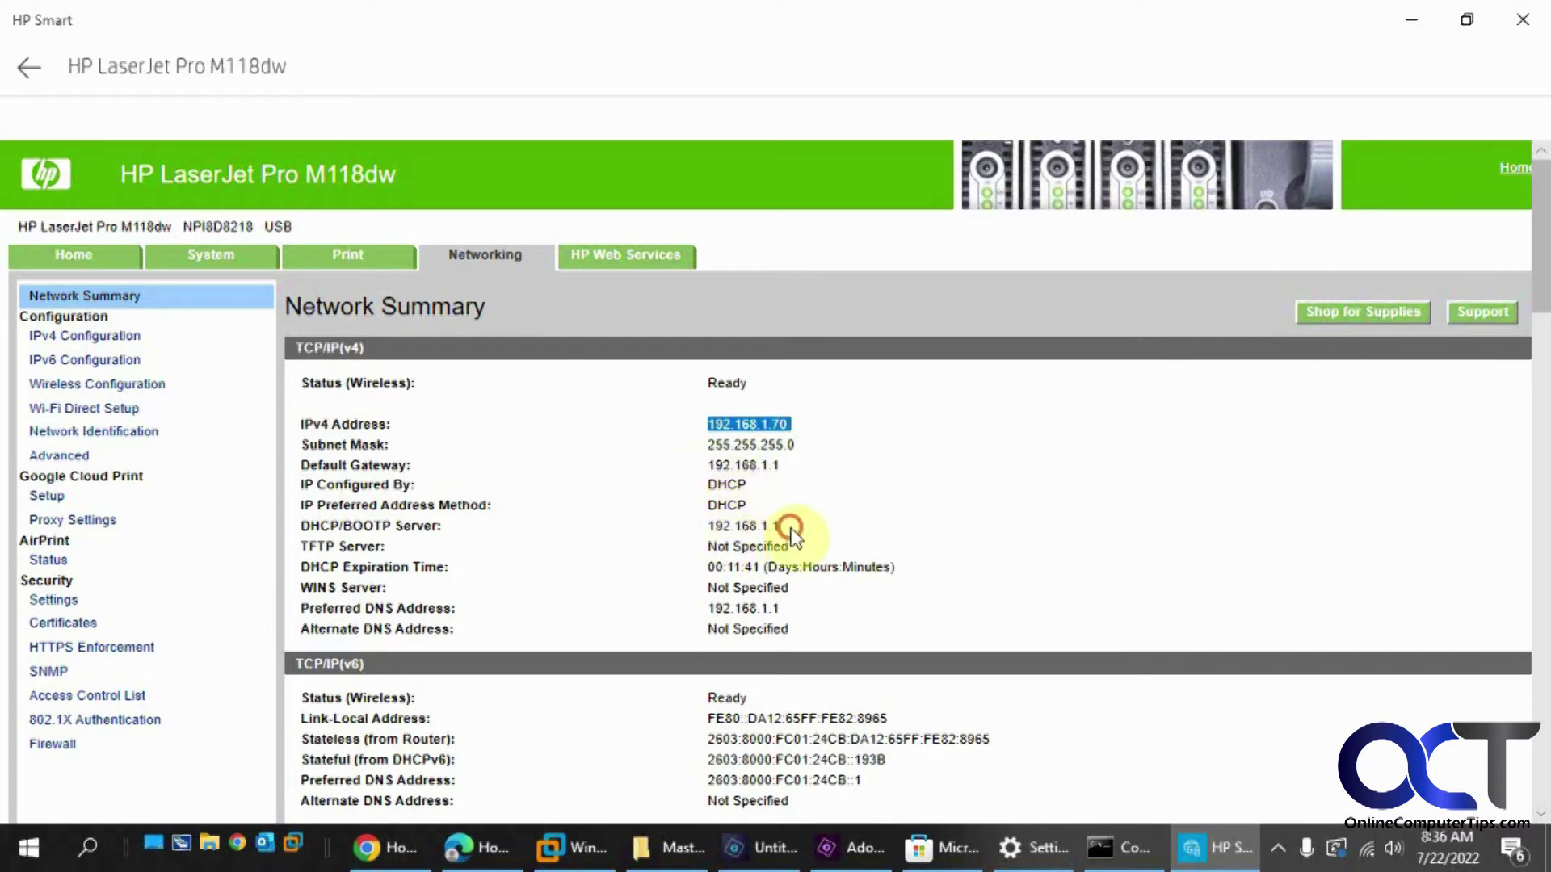
{"action": "left_click_drag", "start_coordinate": [787, 526], "coordinate": [710, 532]}
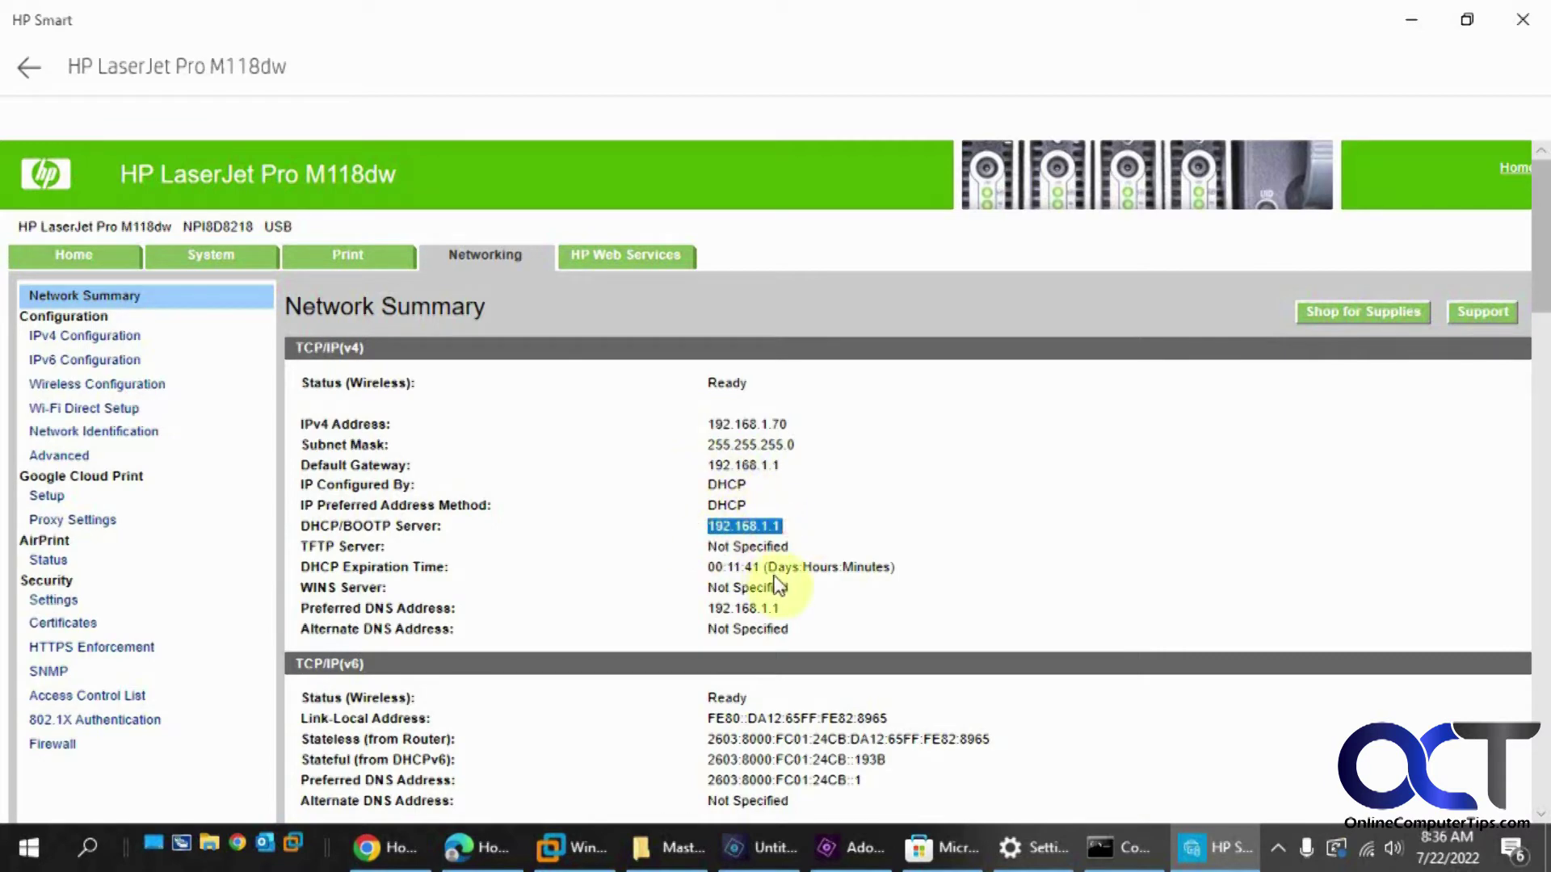
{"action": "scroll", "coordinate": [771, 586], "scroll_direction": "down", "scroll_amount": 5}
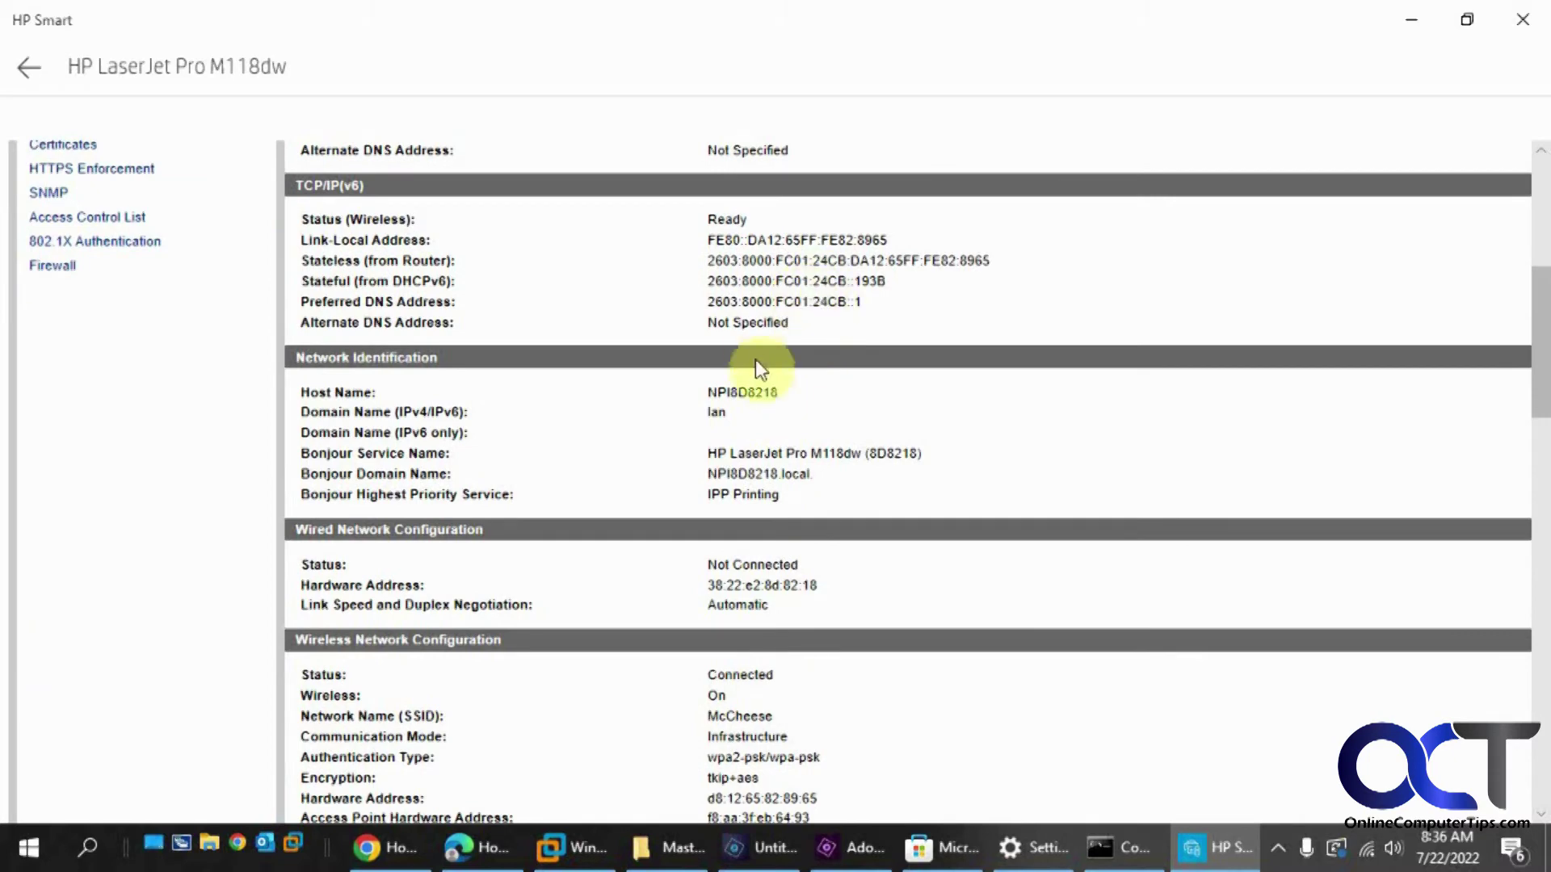
{"action": "left_click_drag", "start_coordinate": [778, 391], "coordinate": [696, 390]}
{"action": "scroll", "coordinate": [799, 739], "scroll_direction": "down", "scroll_amount": 3}
{"action": "scroll", "coordinate": [798, 739], "scroll_direction": "down", "scroll_amount": 2}
{"action": "scroll", "coordinate": [797, 739], "scroll_direction": "up", "scroll_amount": 14}
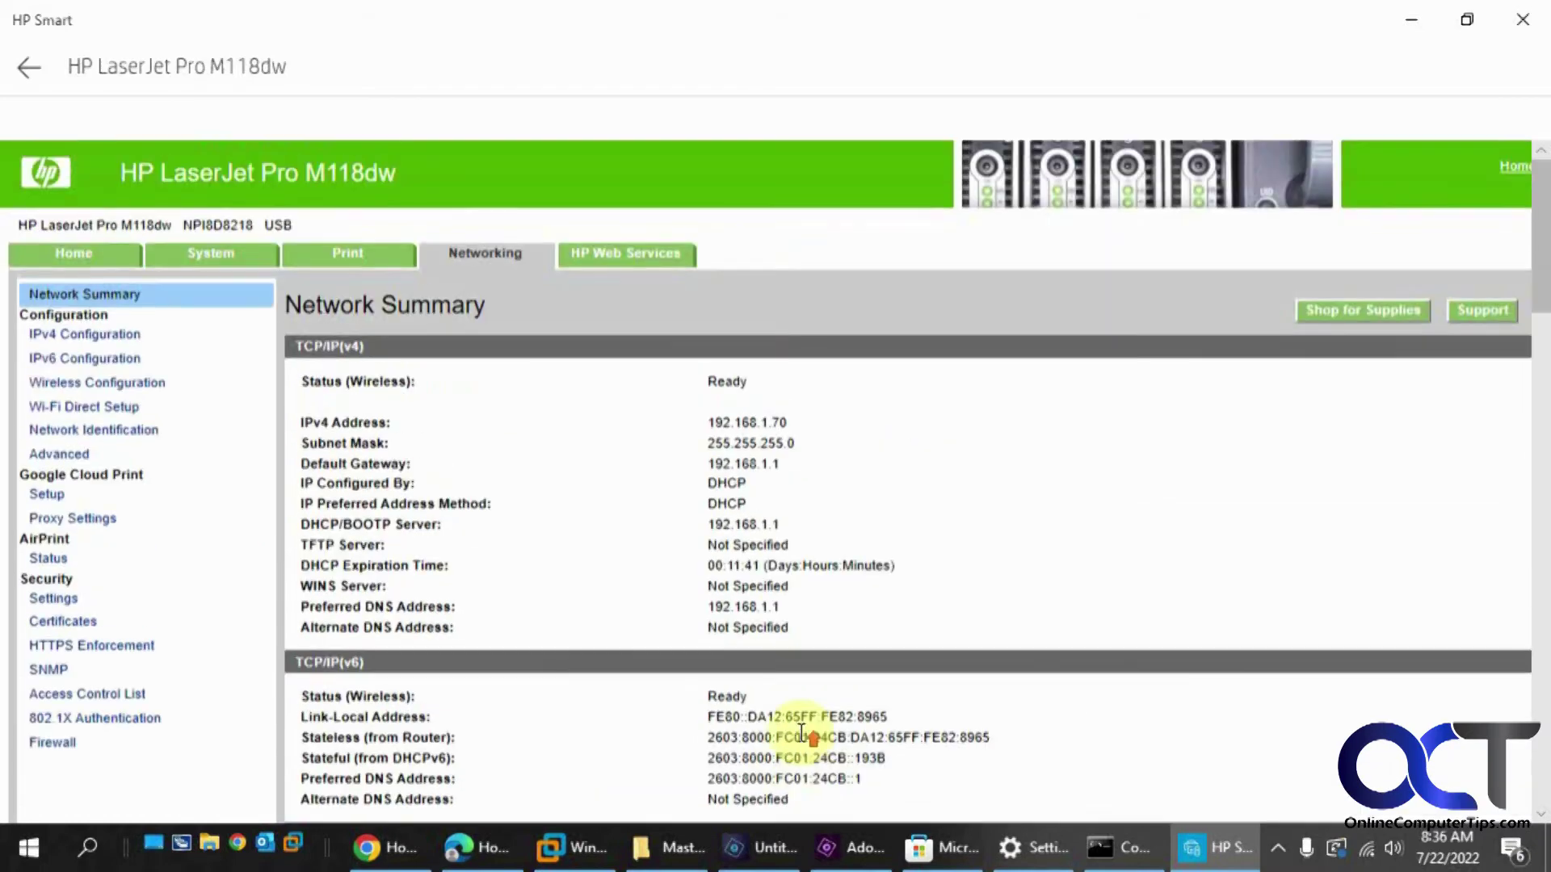
Review the IPv4 Configuration page, leaving the address method on DHCP
{"action": "left_click", "coordinate": [121, 337]}
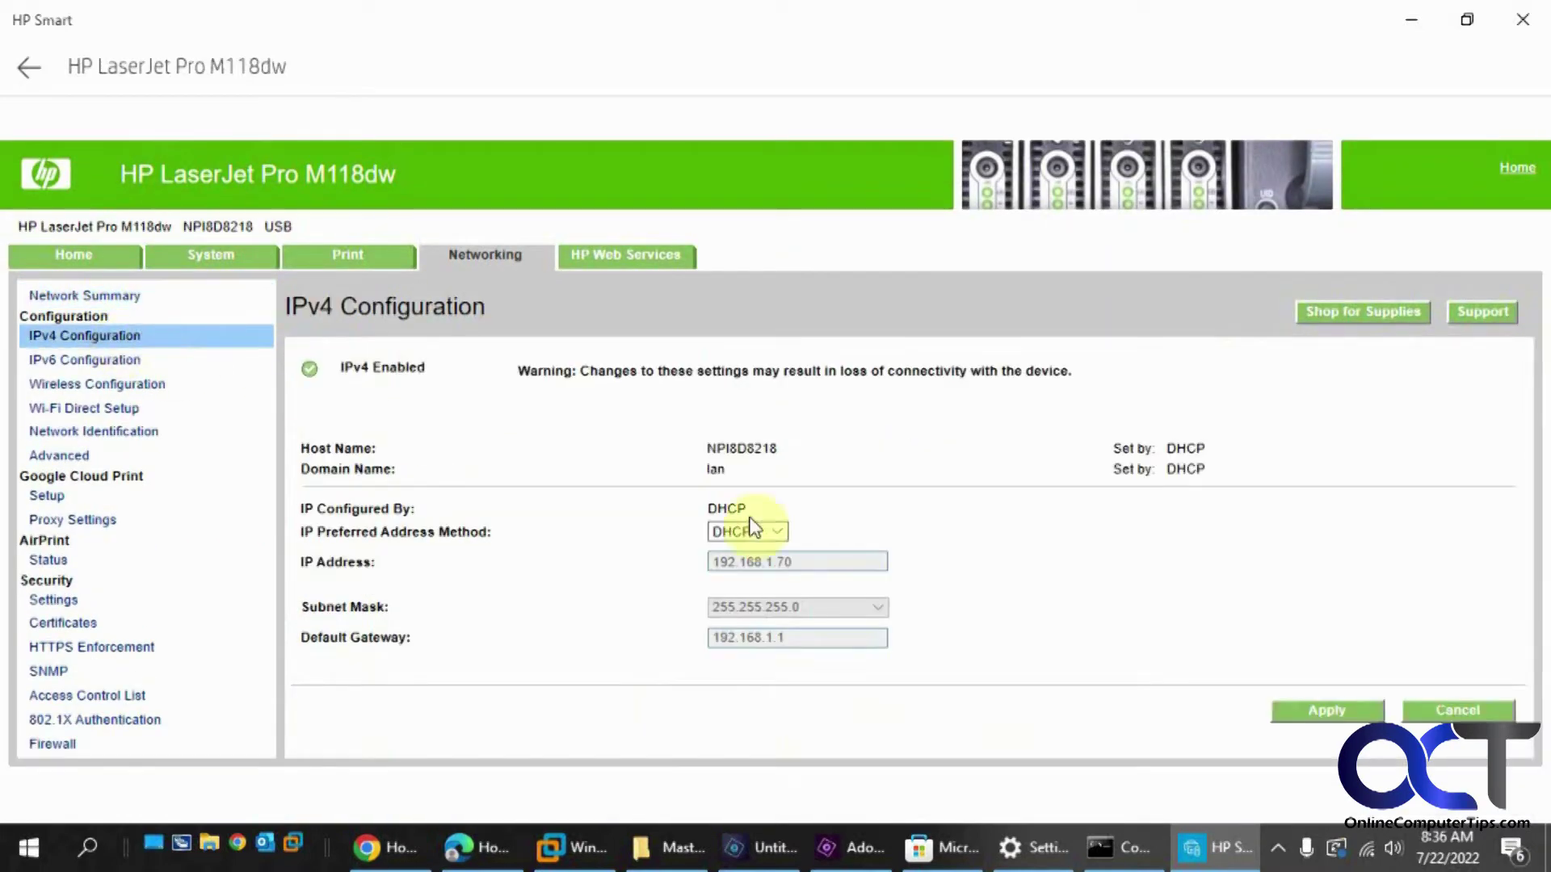
{"action": "left_click", "coordinate": [778, 531]}
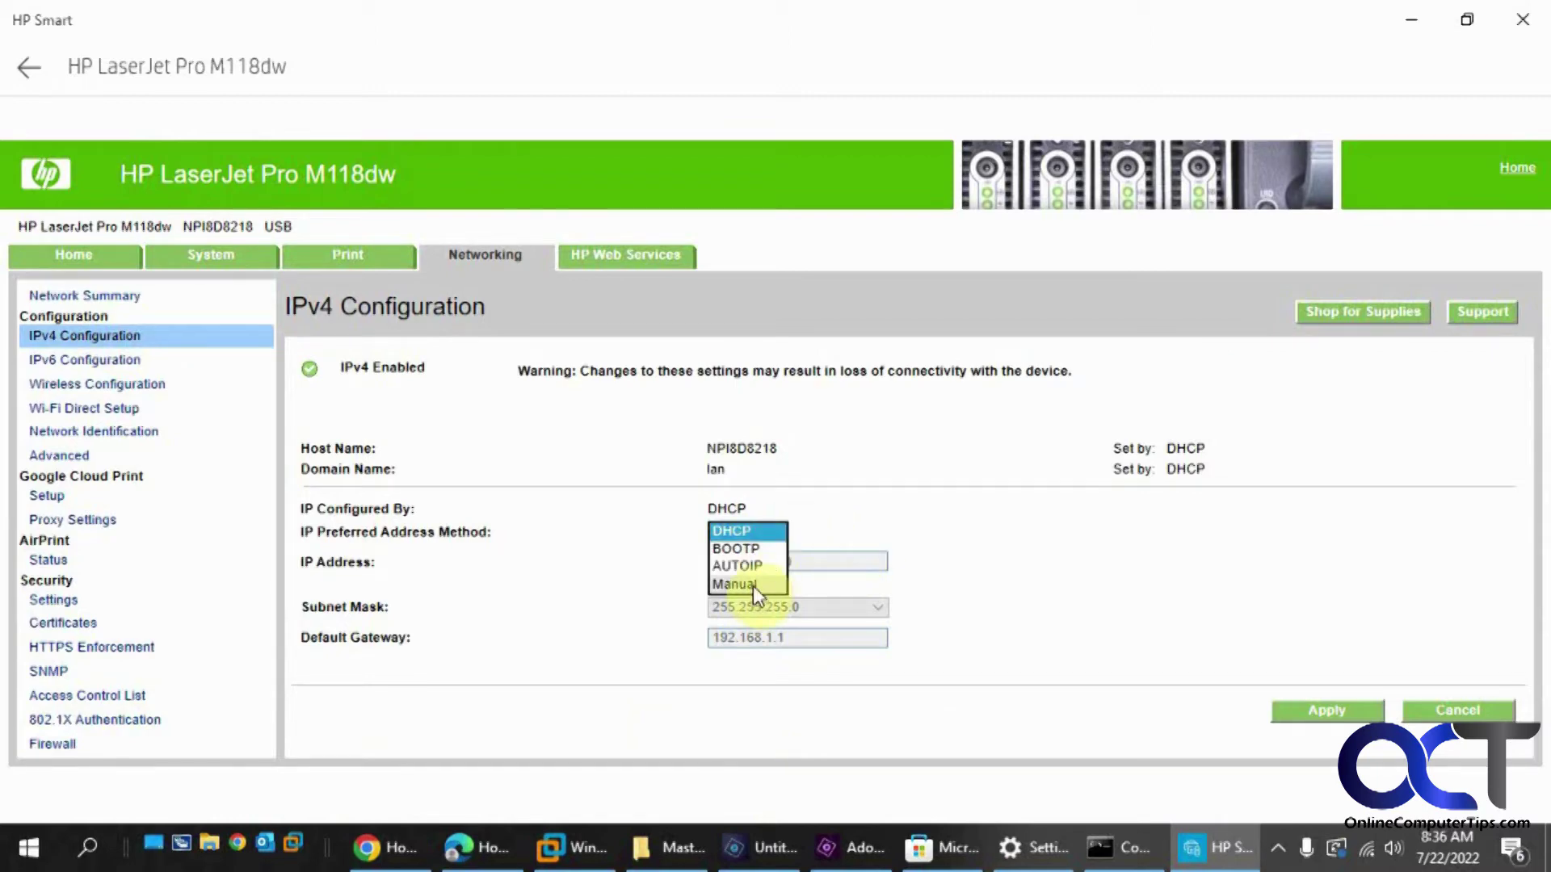
{"action": "left_click", "coordinate": [876, 516]}
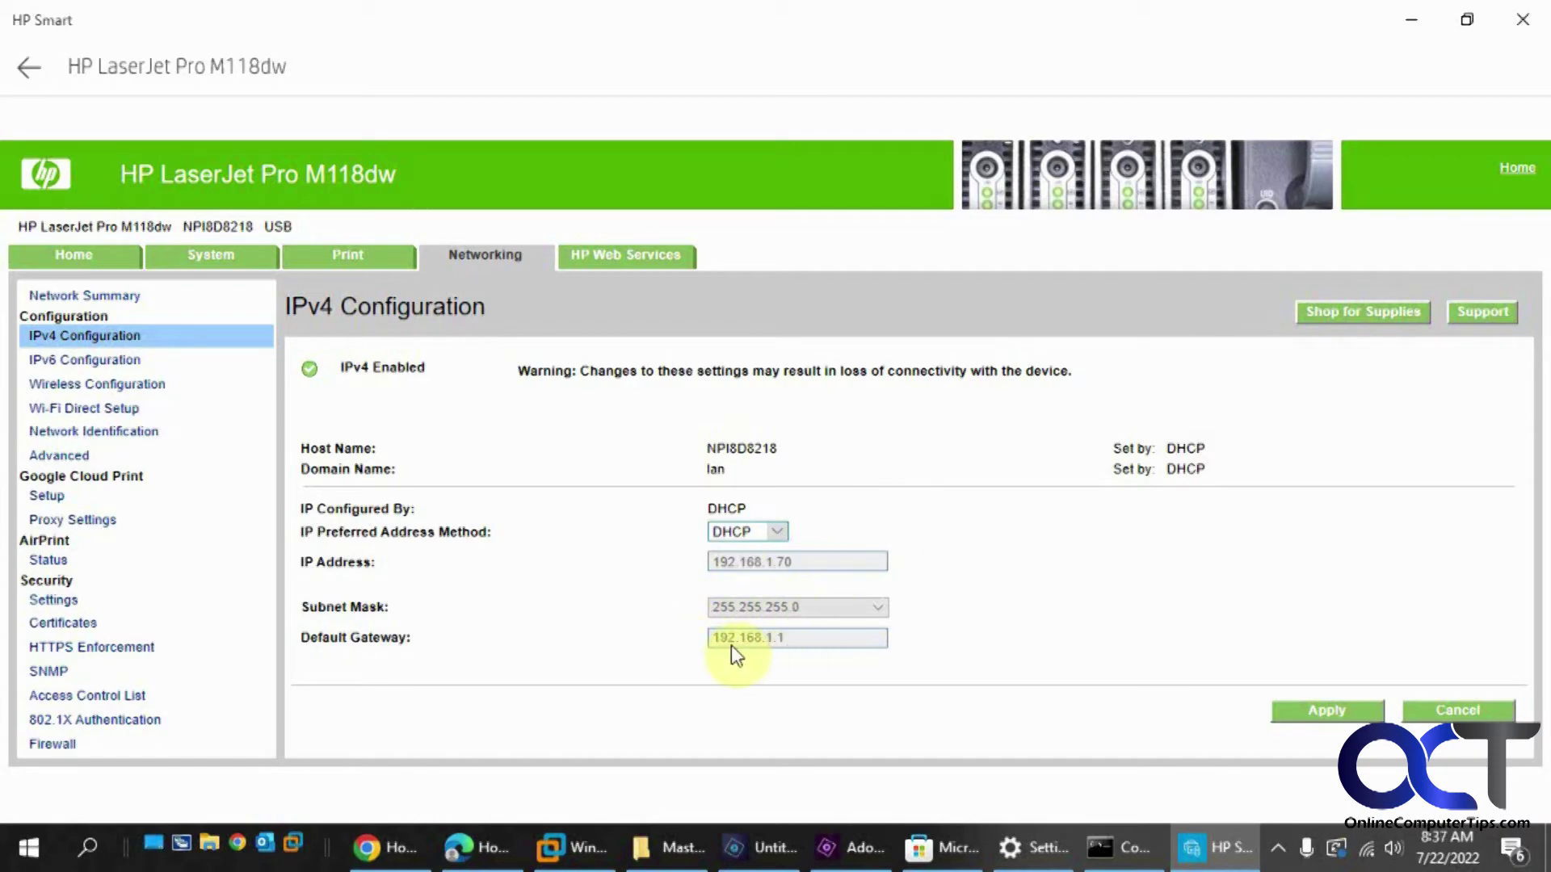
Look over the IPv6 and Wireless Configuration pages, ending on Wi-Fi Direct Setup
{"action": "left_click", "coordinate": [133, 361]}
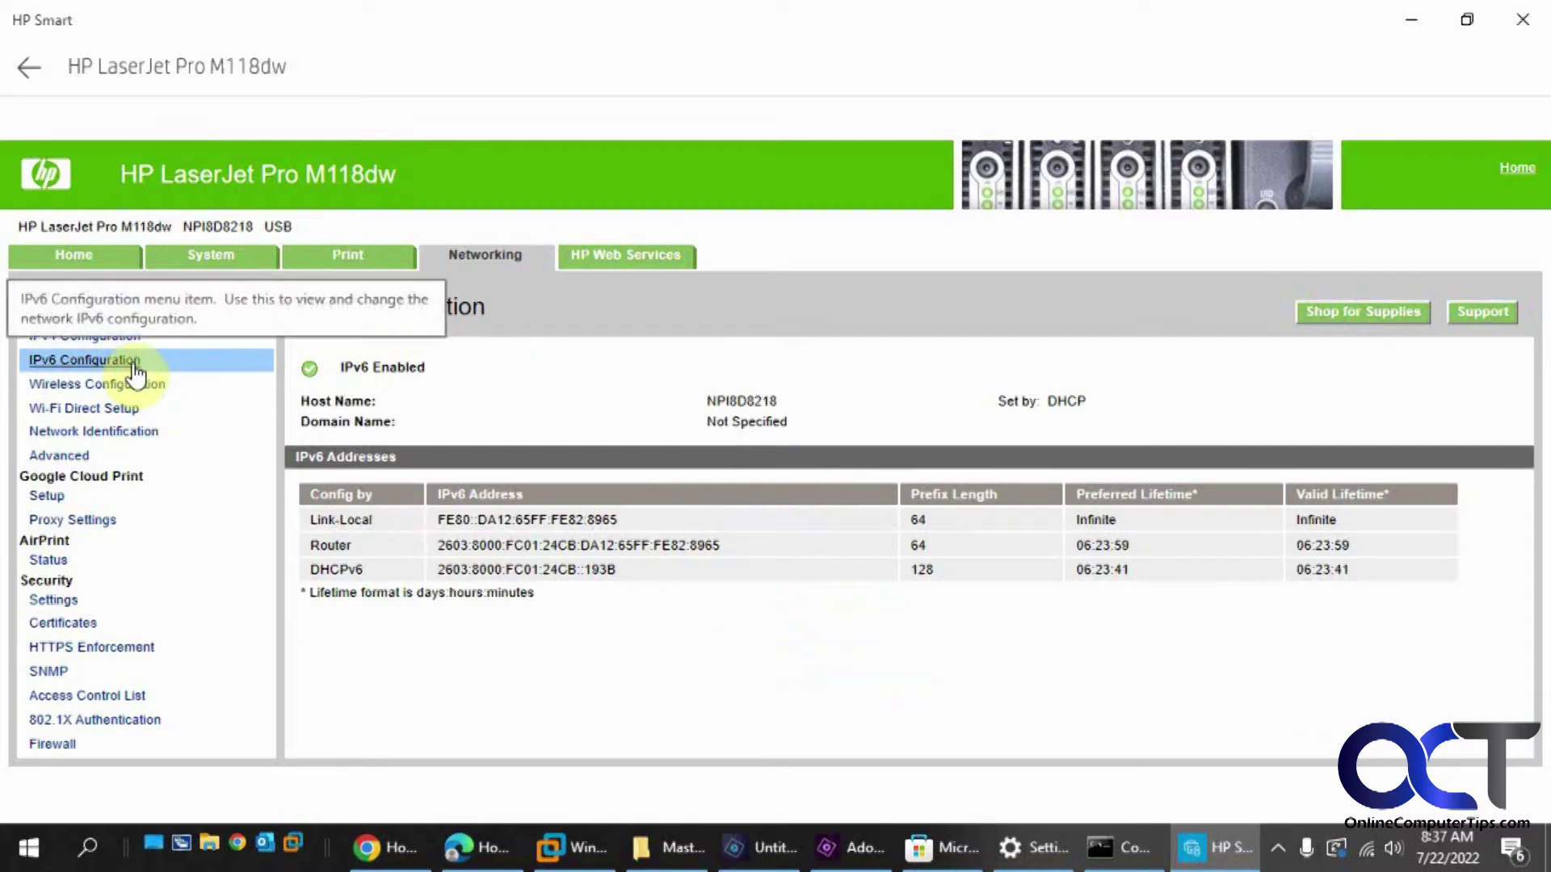
{"action": "left_click", "coordinate": [151, 386]}
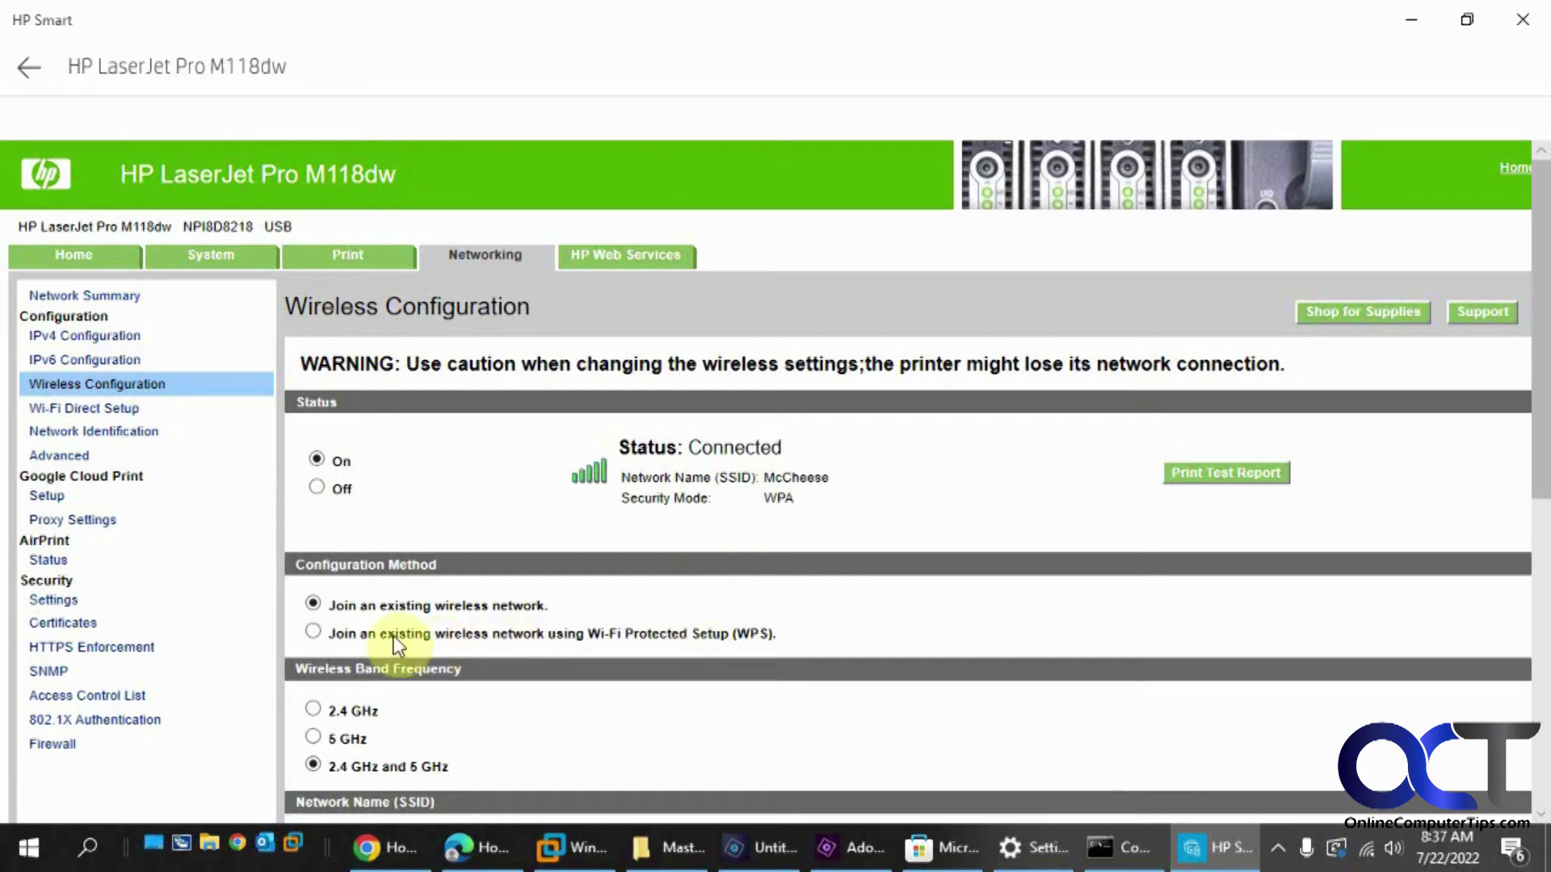
{"action": "scroll", "coordinate": [449, 624], "scroll_direction": "down", "scroll_amount": 5}
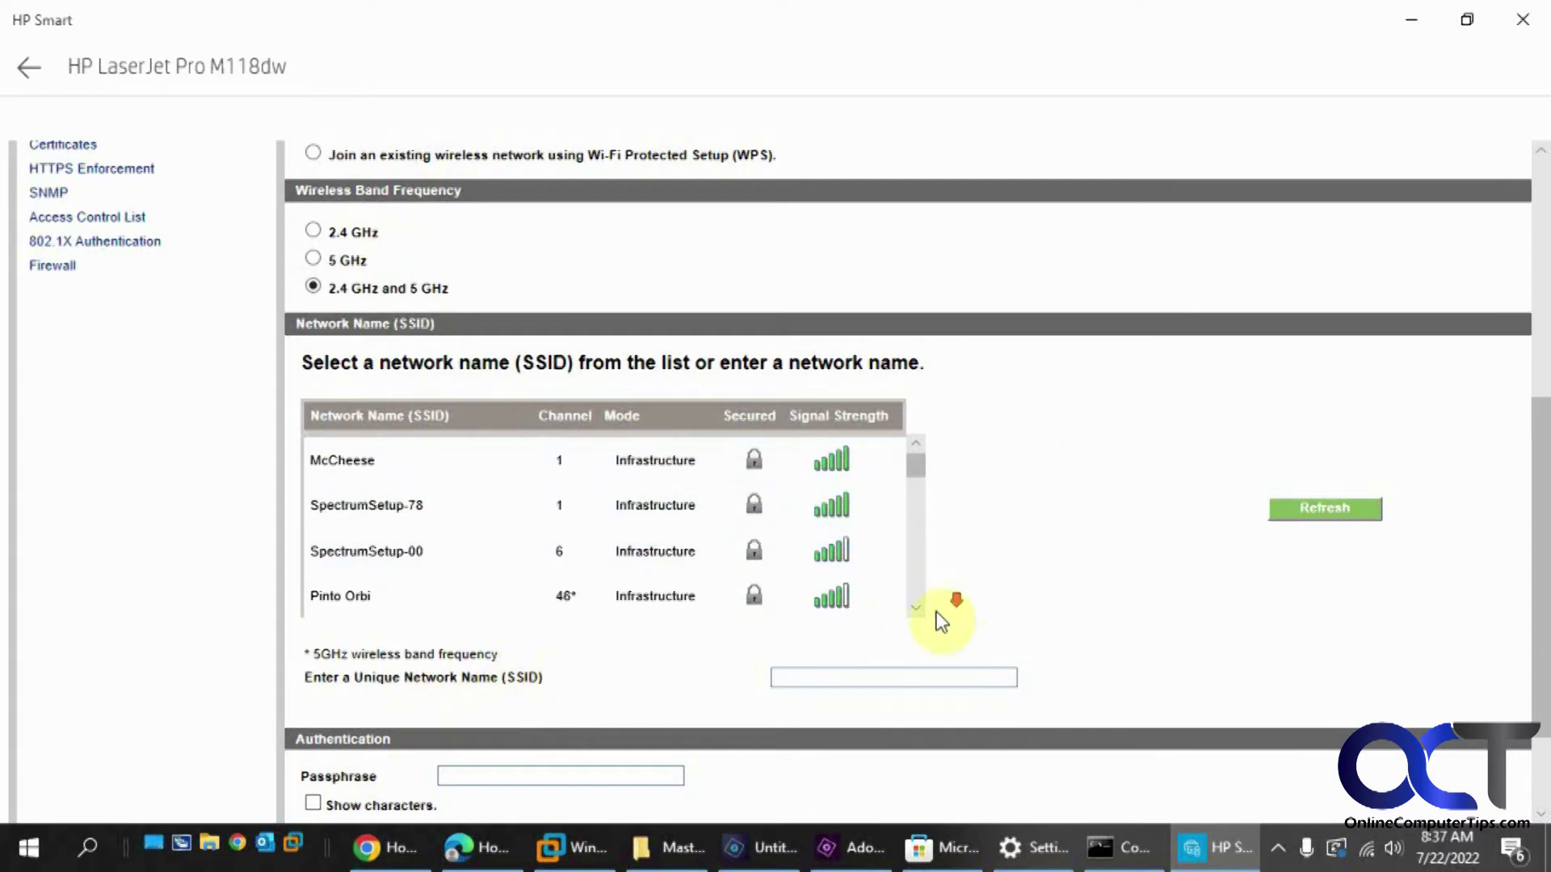
{"action": "scroll", "coordinate": [934, 616], "scroll_direction": "down", "scroll_amount": 2}
{"action": "scroll", "coordinate": [691, 646], "scroll_direction": "up", "scroll_amount": 9}
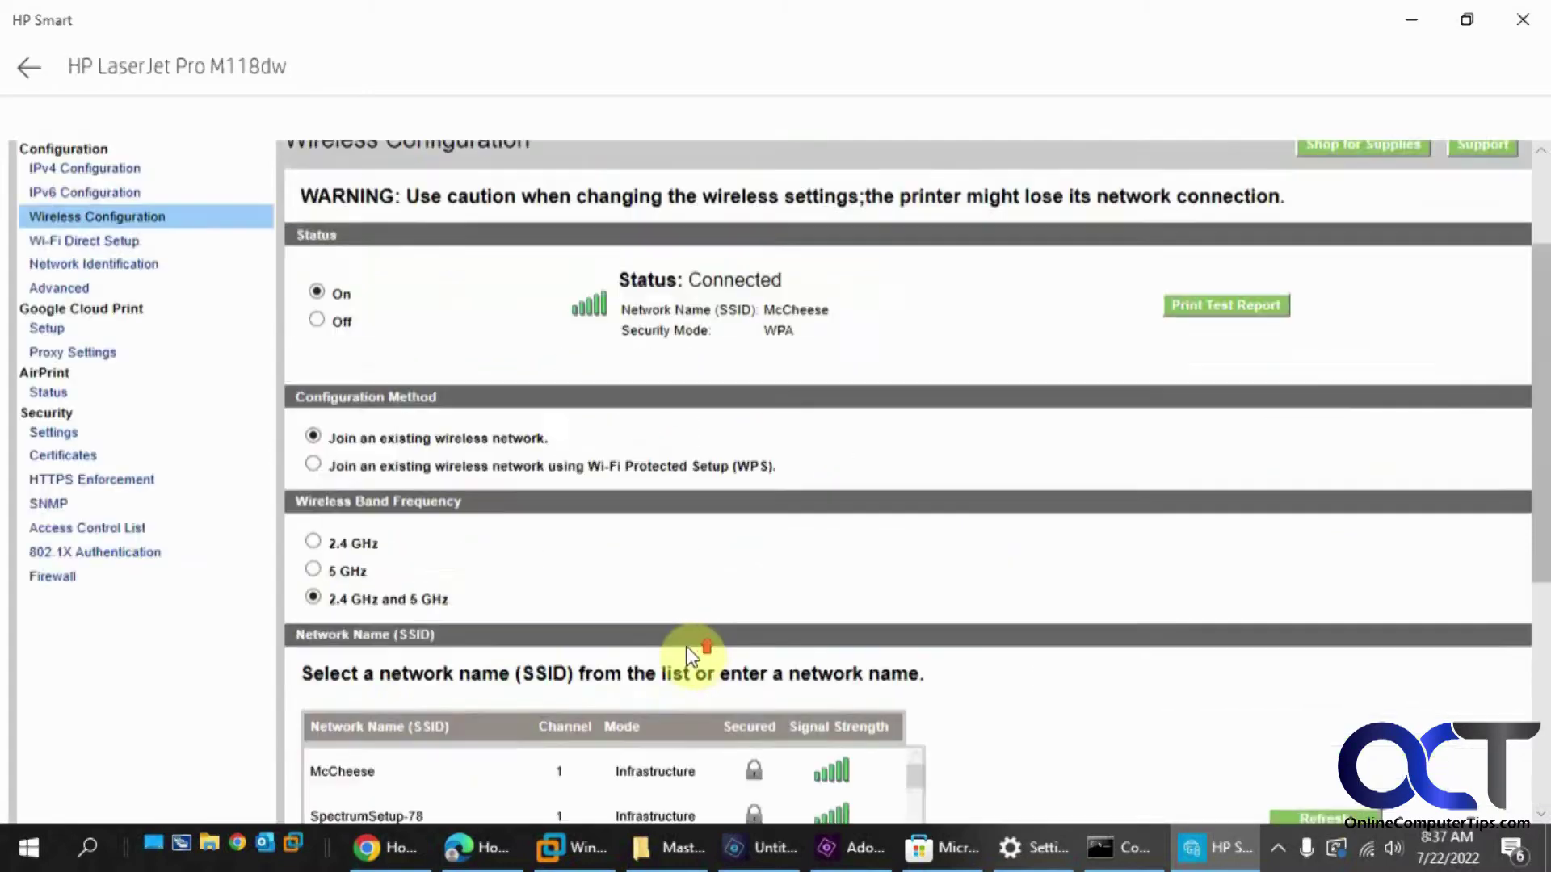
{"action": "left_click", "coordinate": [127, 412]}
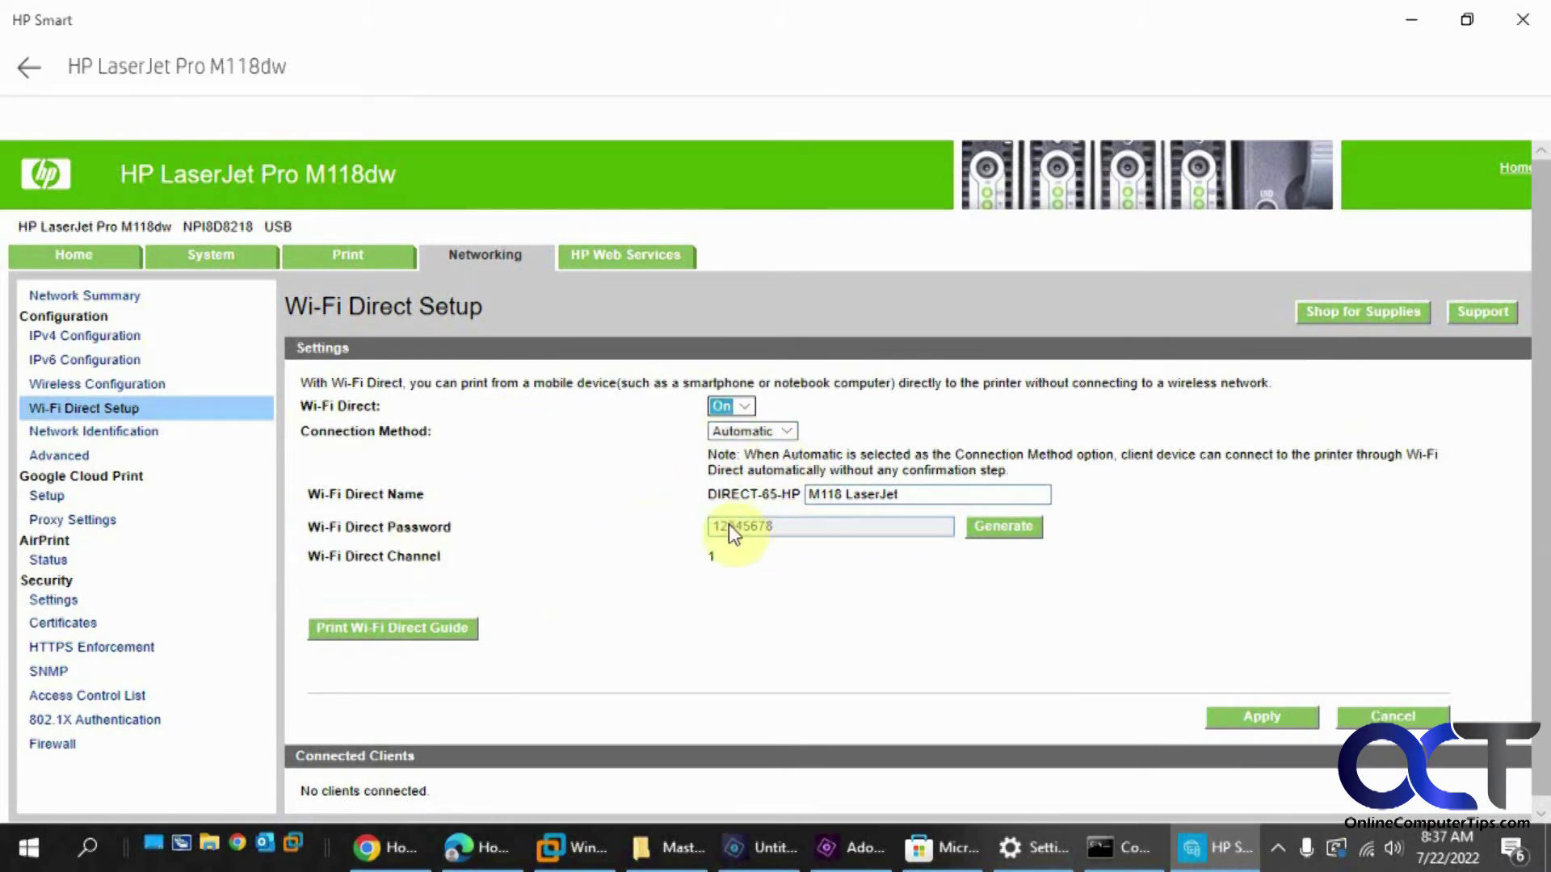
On Network Identification, start editing the Host Name, then undo it to keep NPI8D8218
{"action": "left_click", "coordinate": [142, 432]}
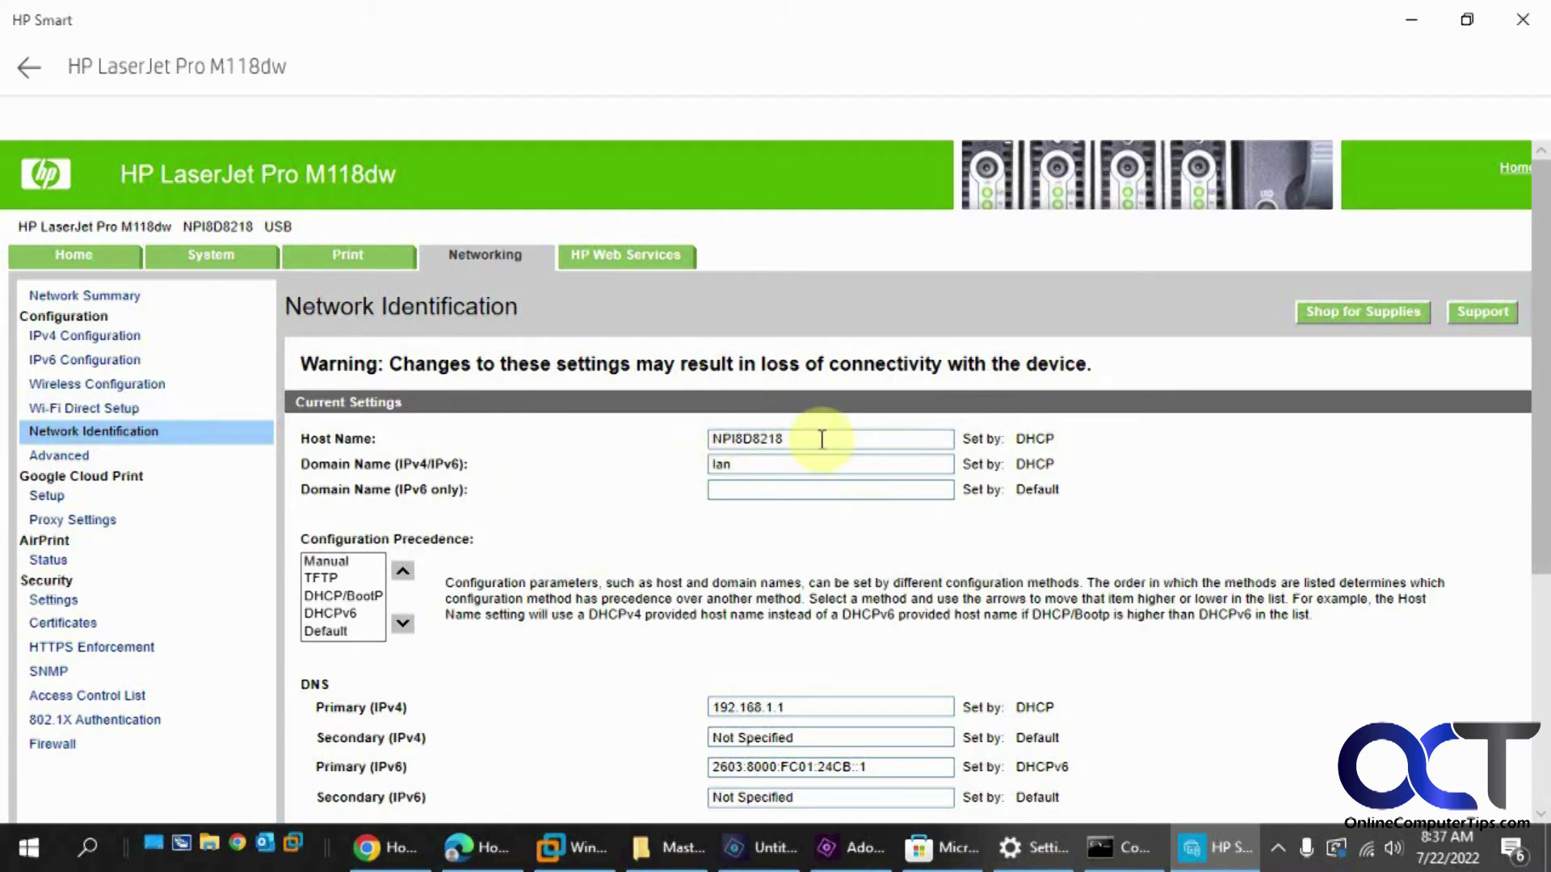
{"action": "left_click_drag", "start_coordinate": [821, 438], "coordinate": [657, 443]}
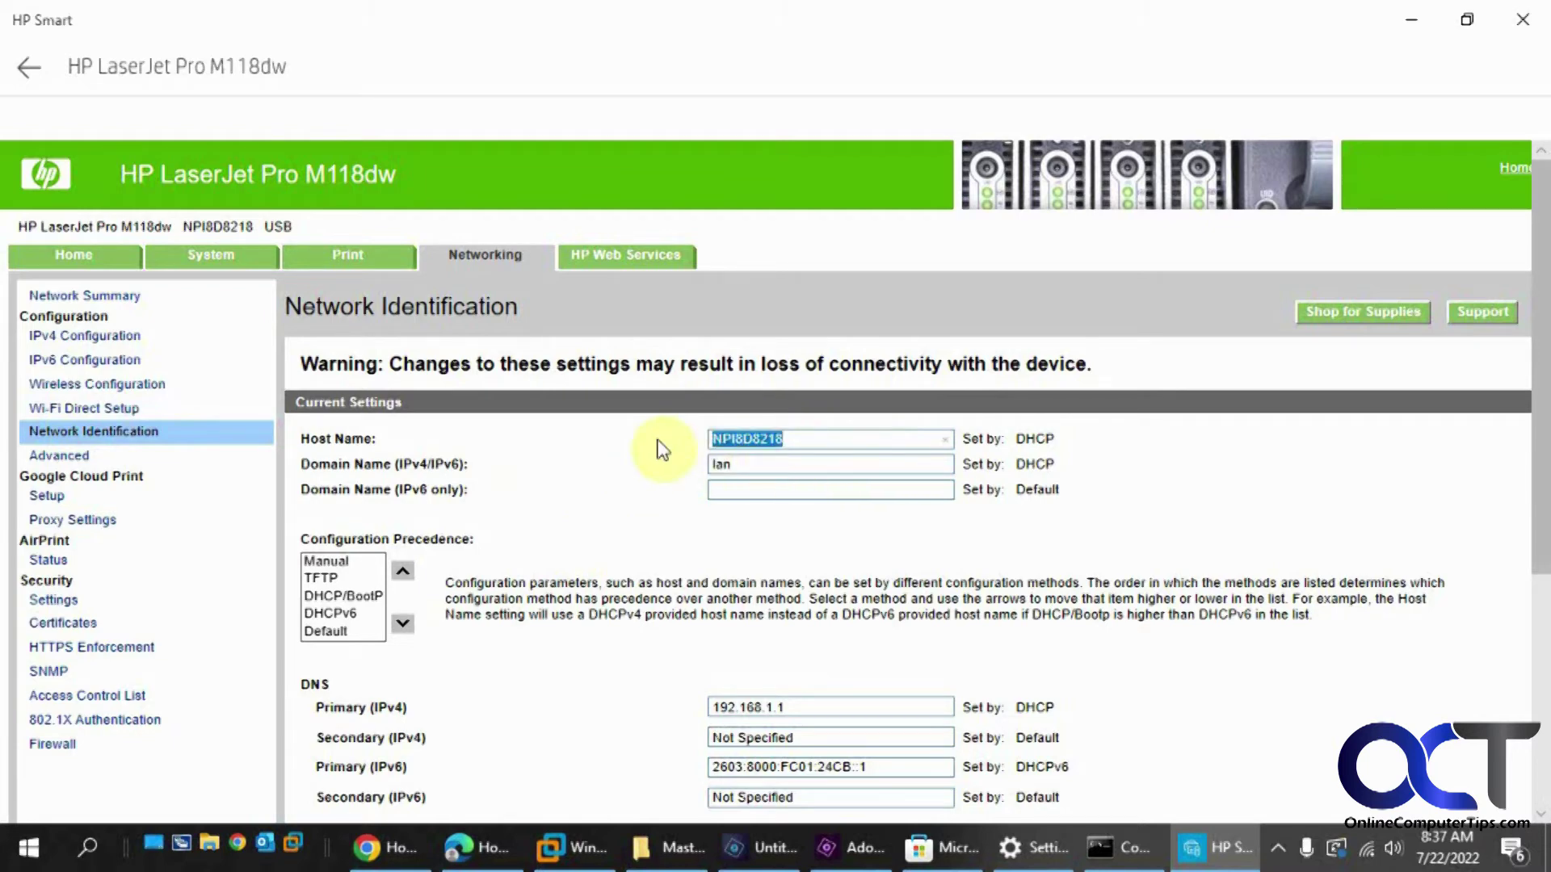
{"action": "type", "text": "L"}
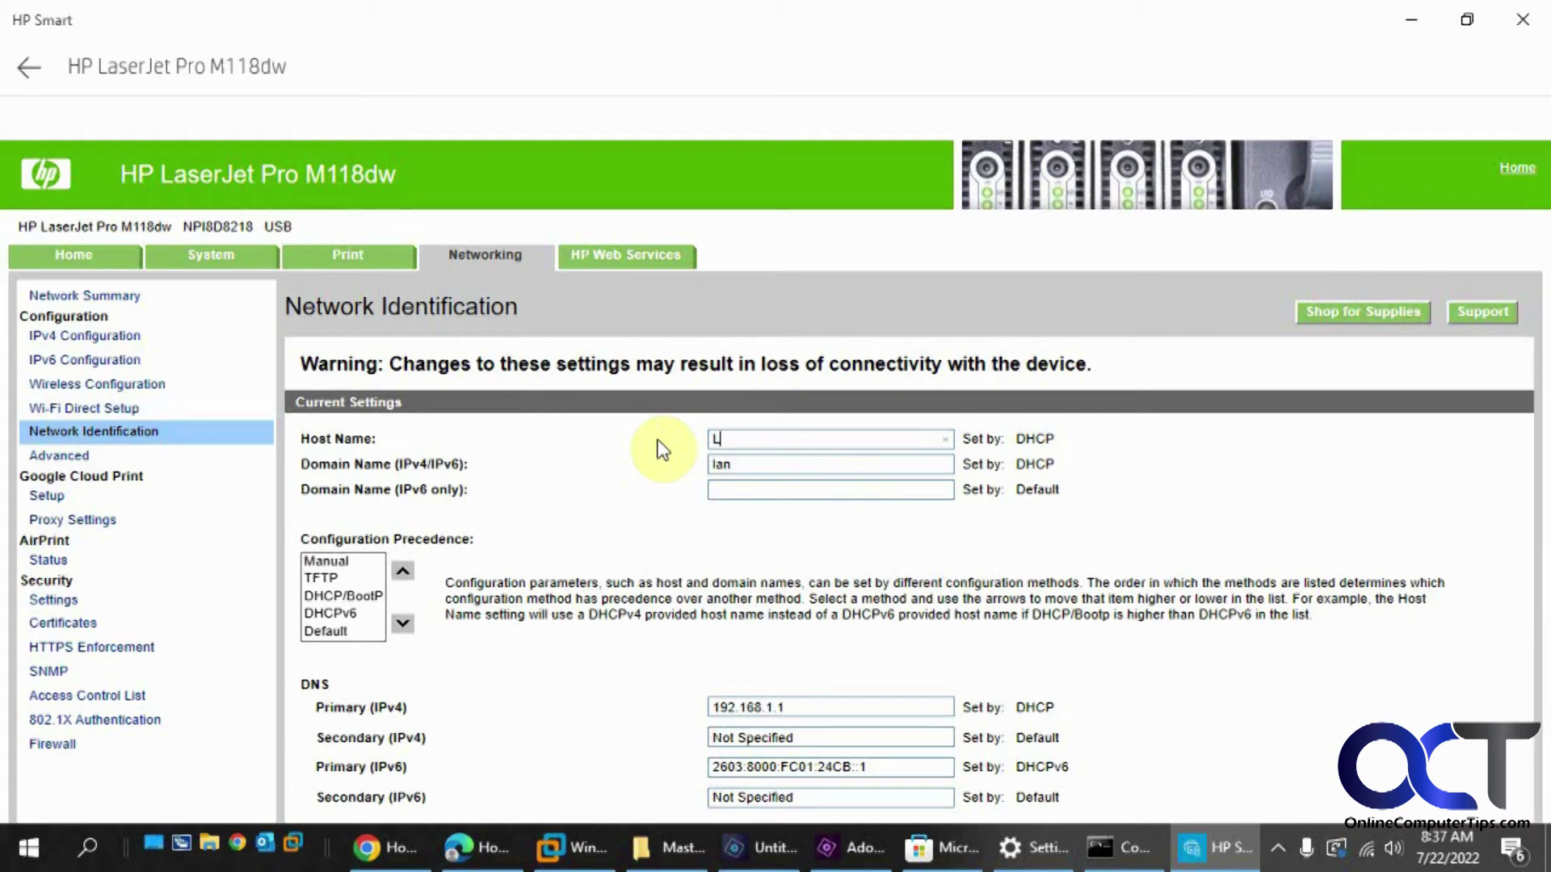
{"action": "key", "text": "ctrl+z"}
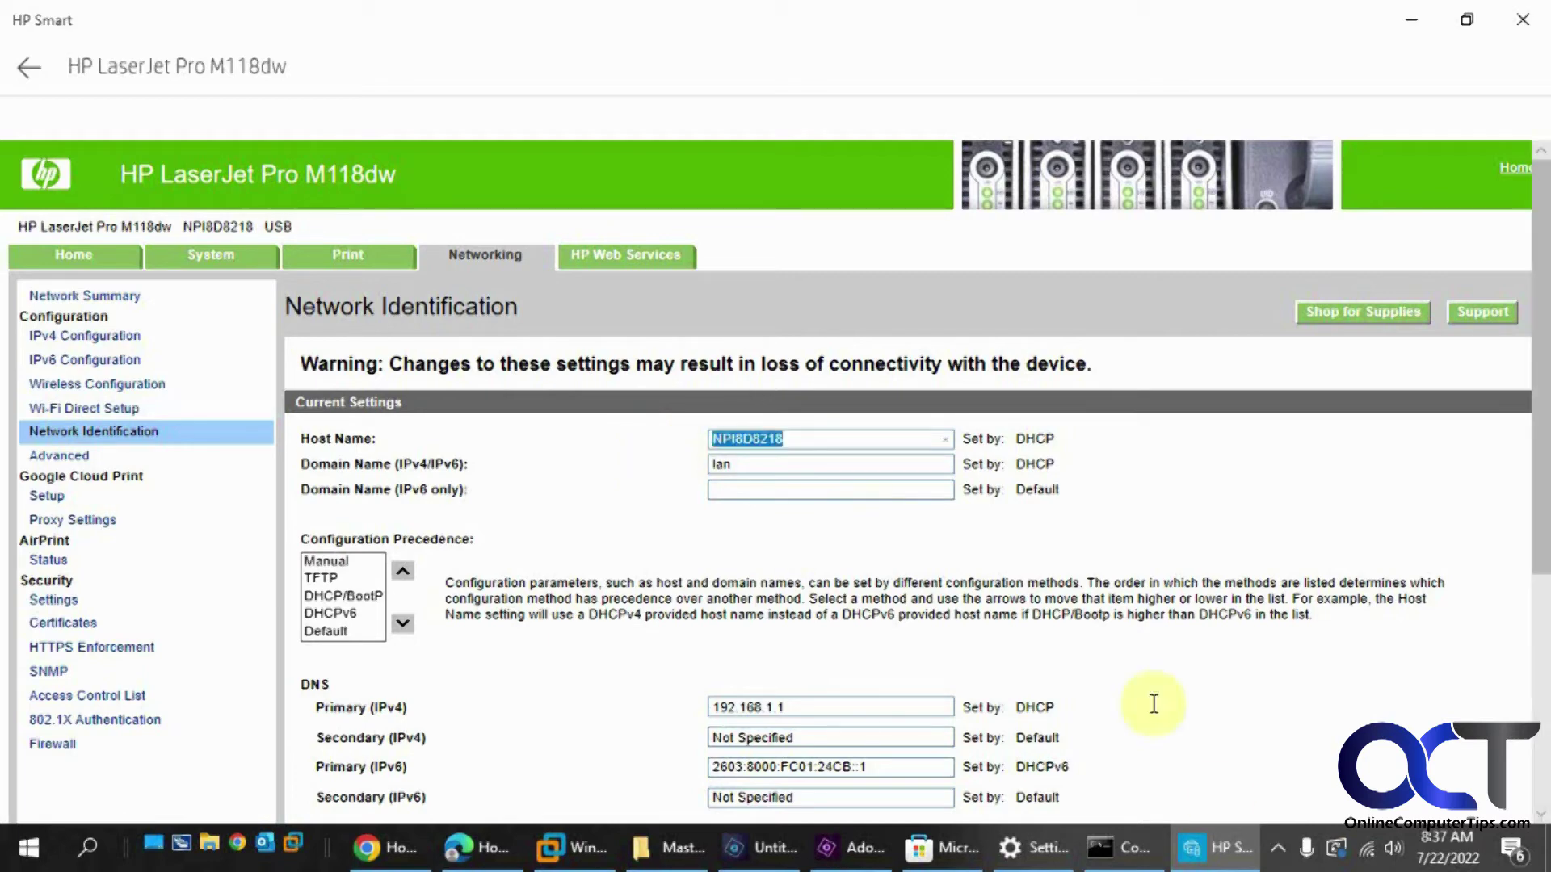
Run nslookup 192.168.1.70 in Command Prompt, confirming it resolves to NPI8D8218.lan
{"action": "left_click", "coordinate": [1119, 847]}
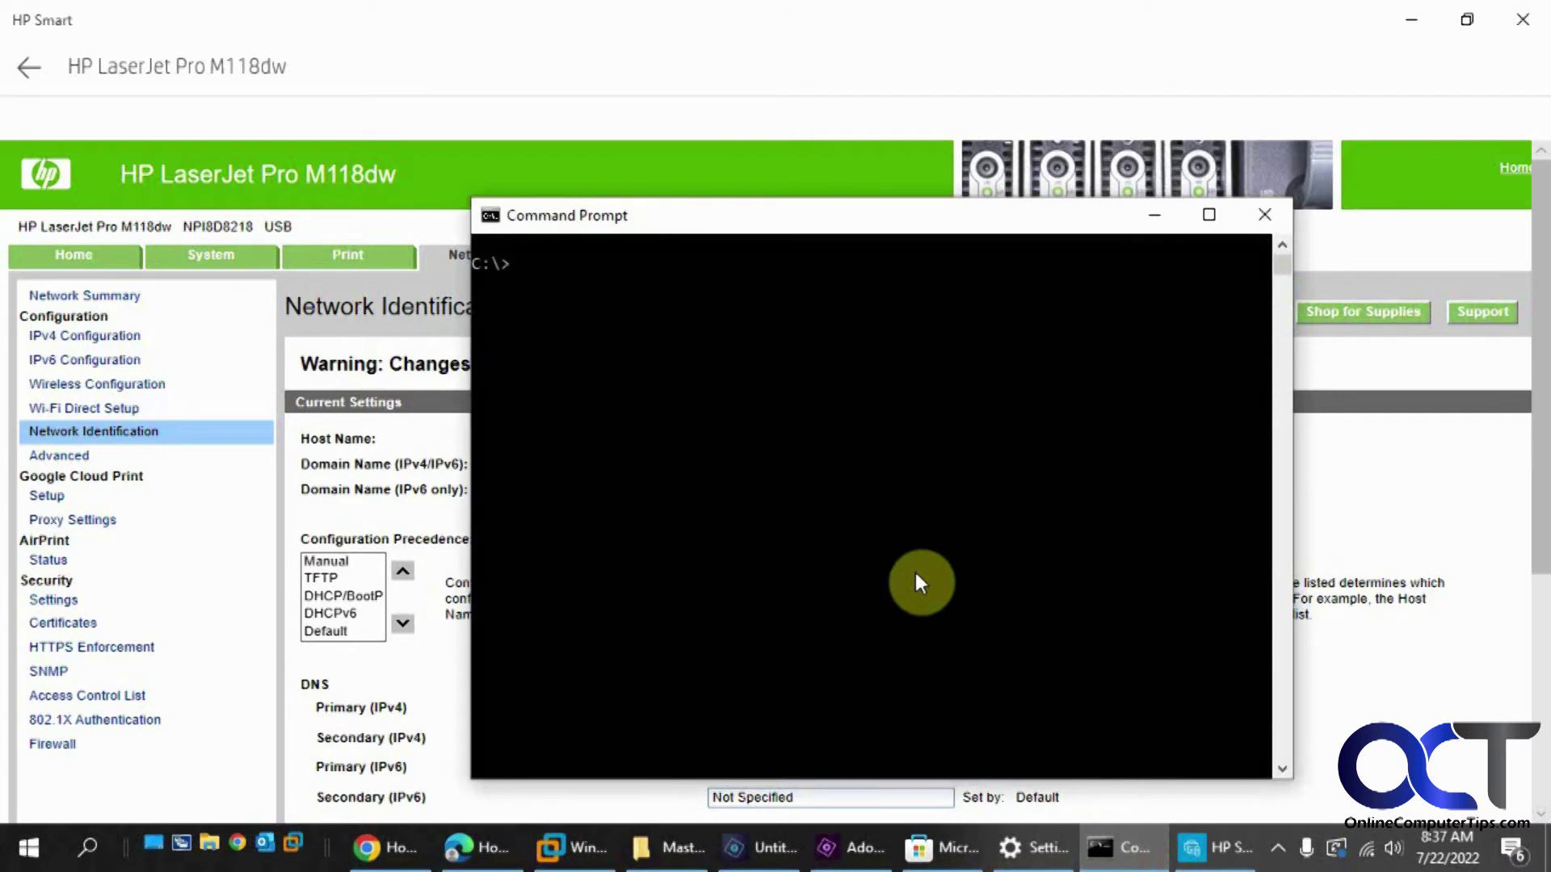
{"action": "type", "text": "nslookup 192."}
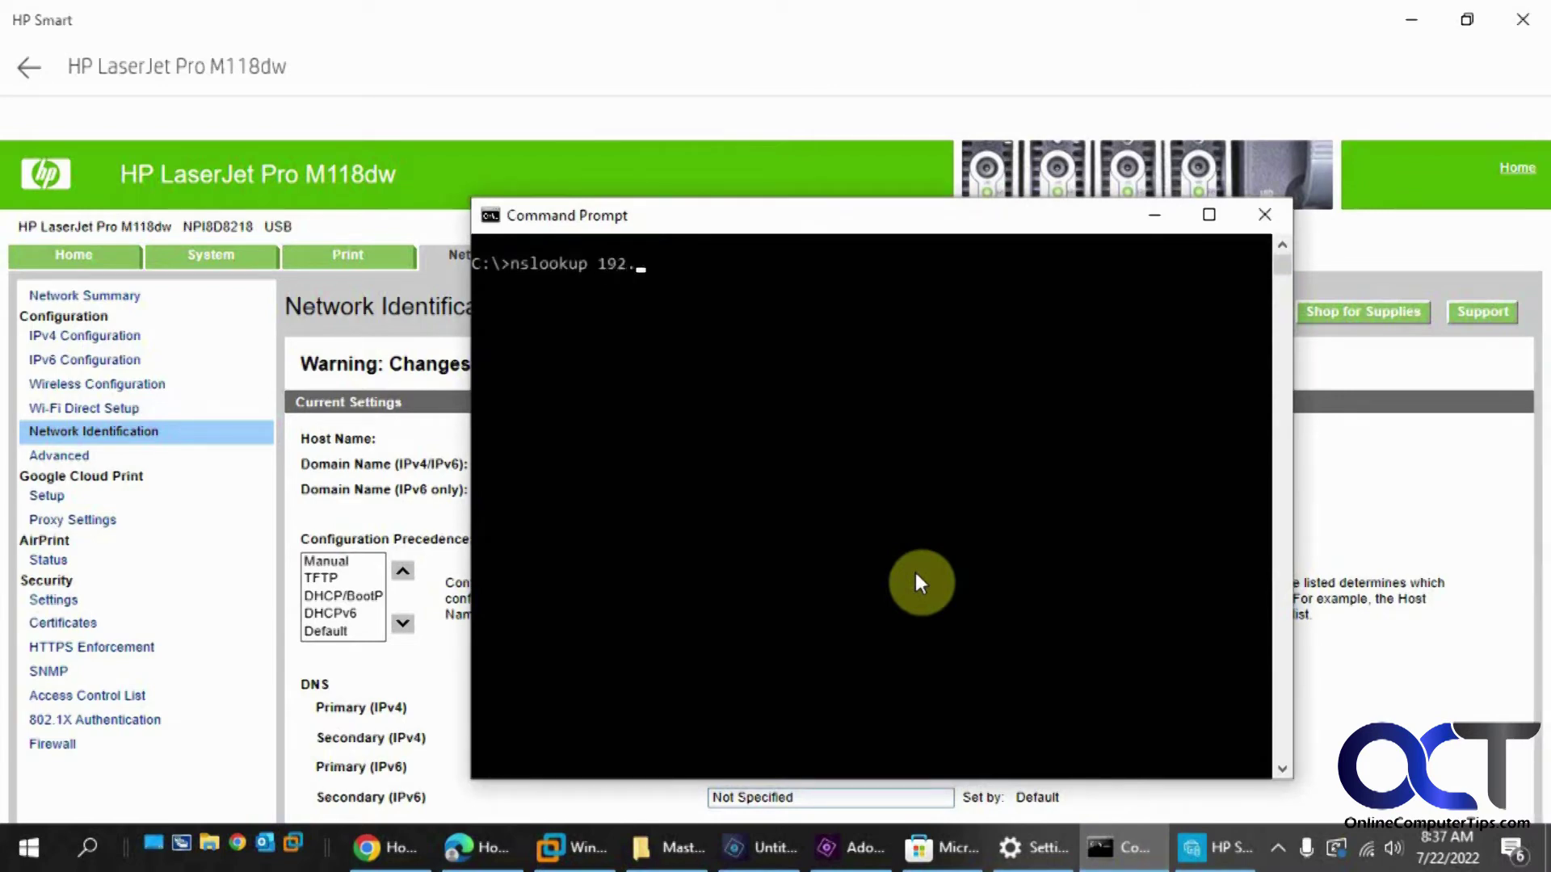
{"action": "type", "text": "168.1.70"}
{"action": "key", "text": "Return"}
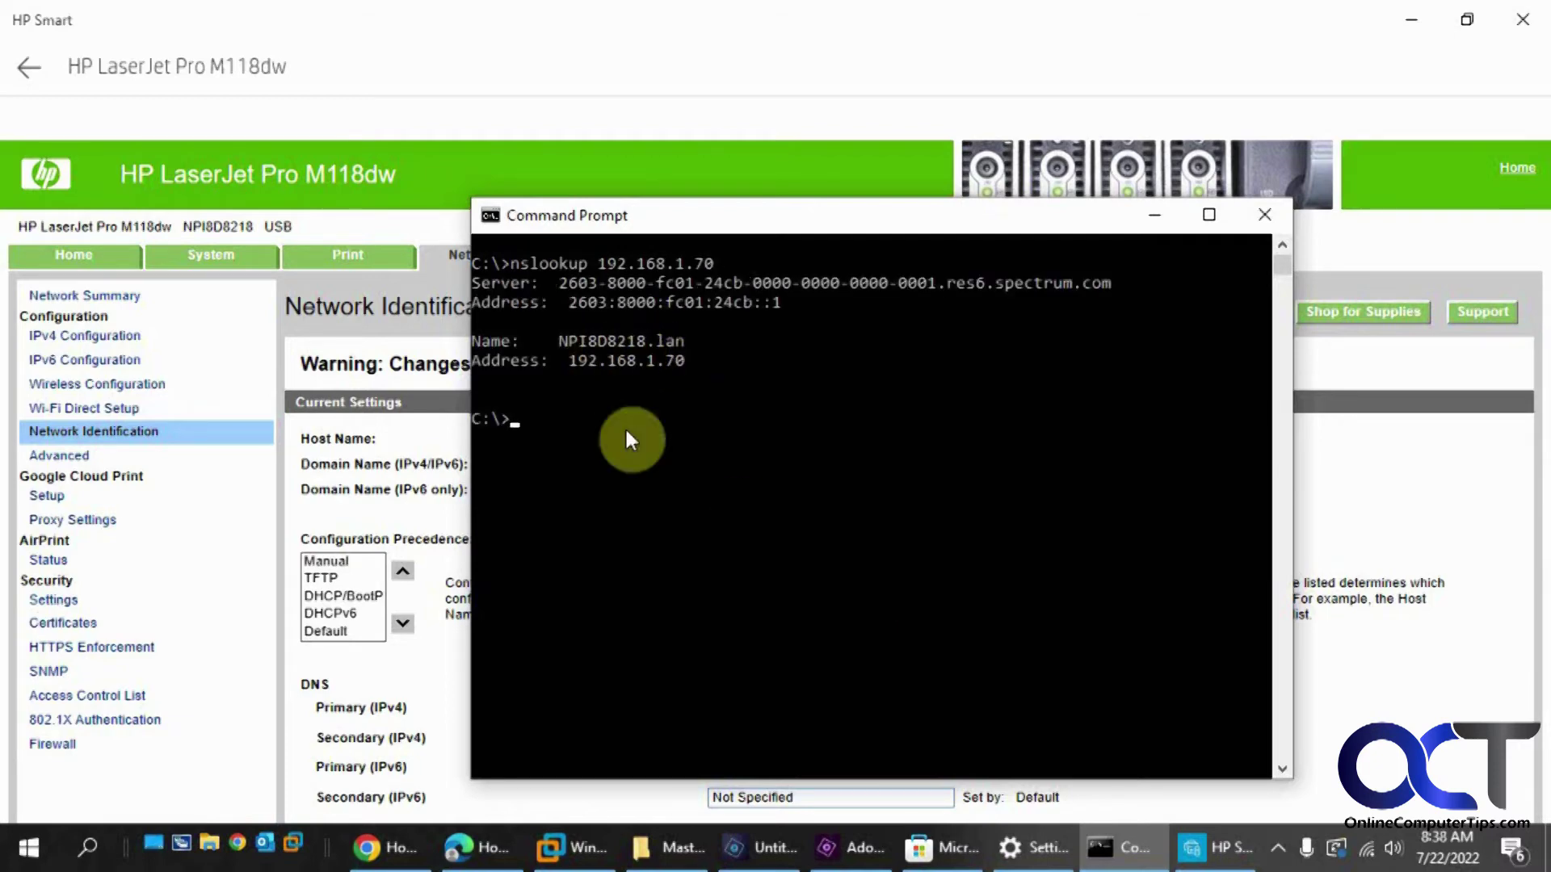
{"action": "left_click", "coordinate": [1448, 582]}
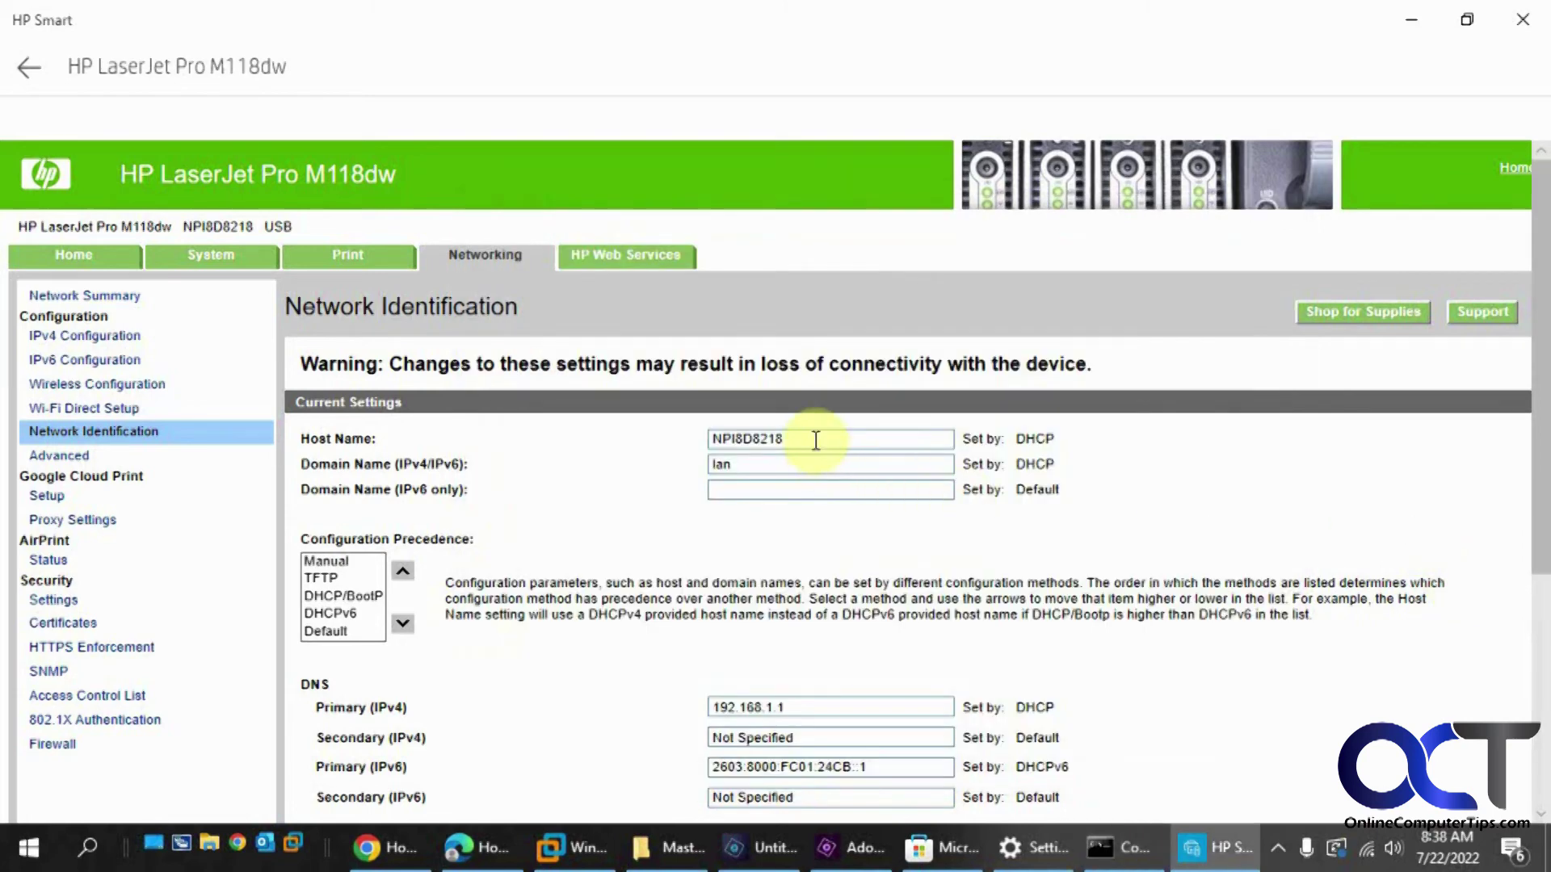
Replace the host name NPI8D8218 with LJM118 and apply the change
{"action": "left_click_drag", "start_coordinate": [816, 441], "coordinate": [696, 440]}
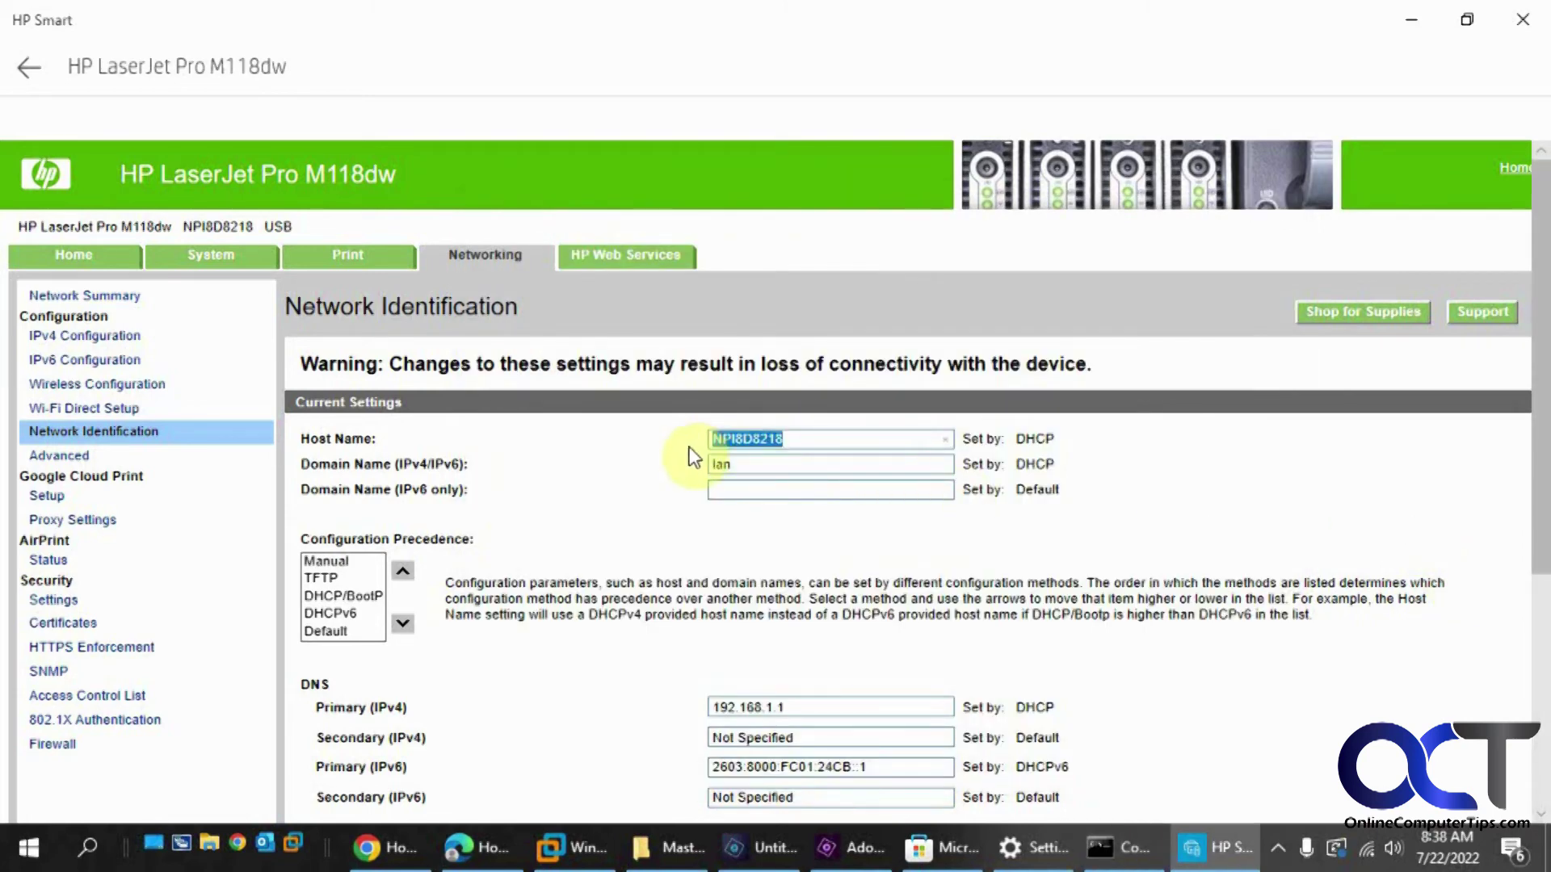
{"action": "key", "text": "BackSpace"}
{"action": "type", "text": "LJ"}
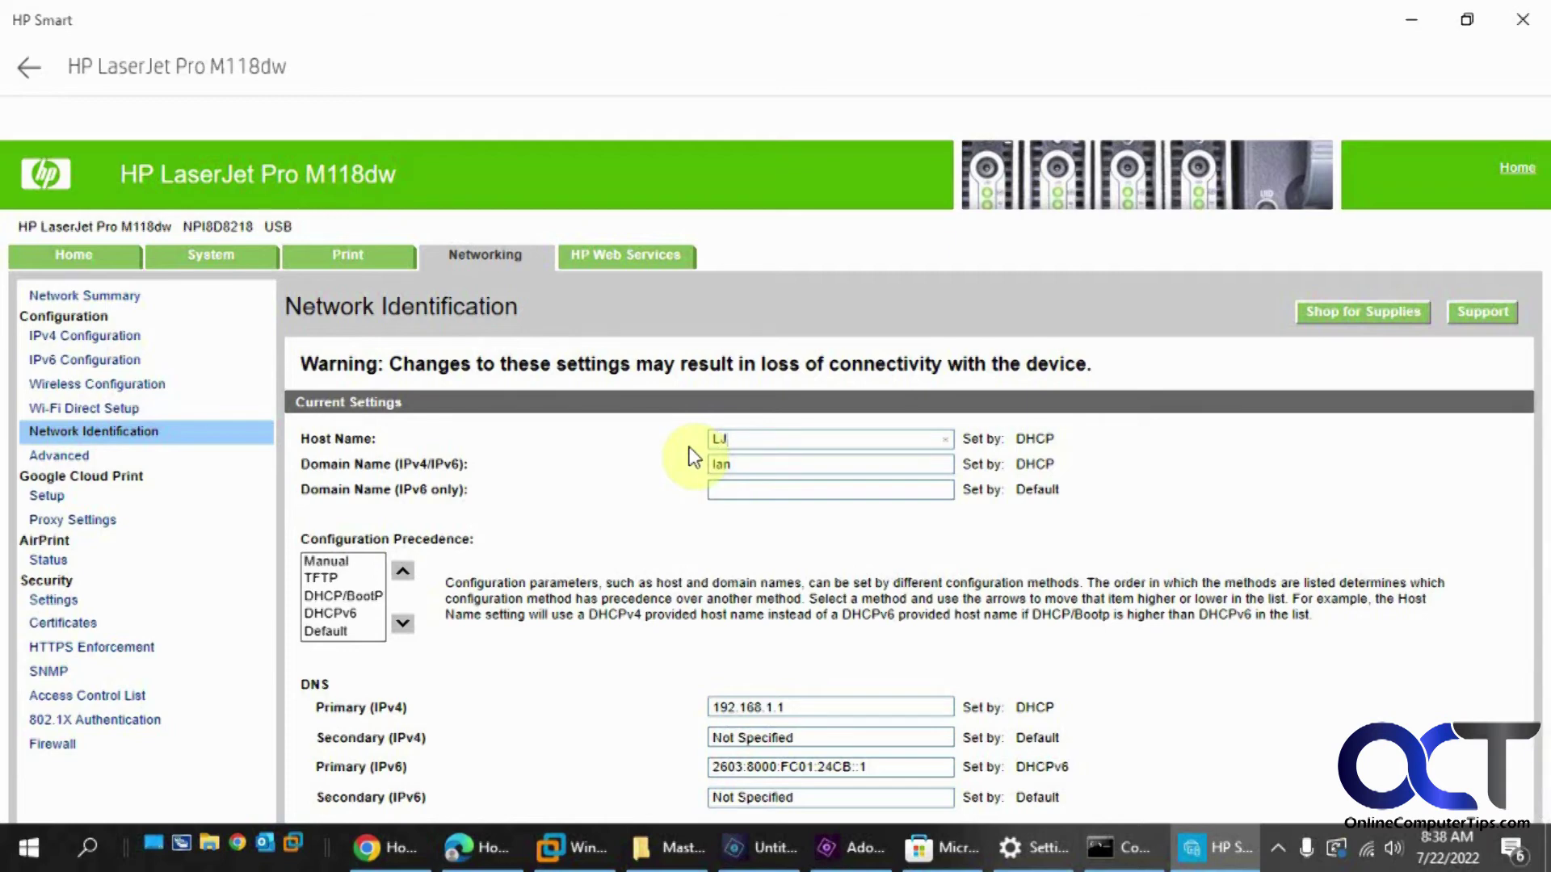
{"action": "type", "text": "M118"}
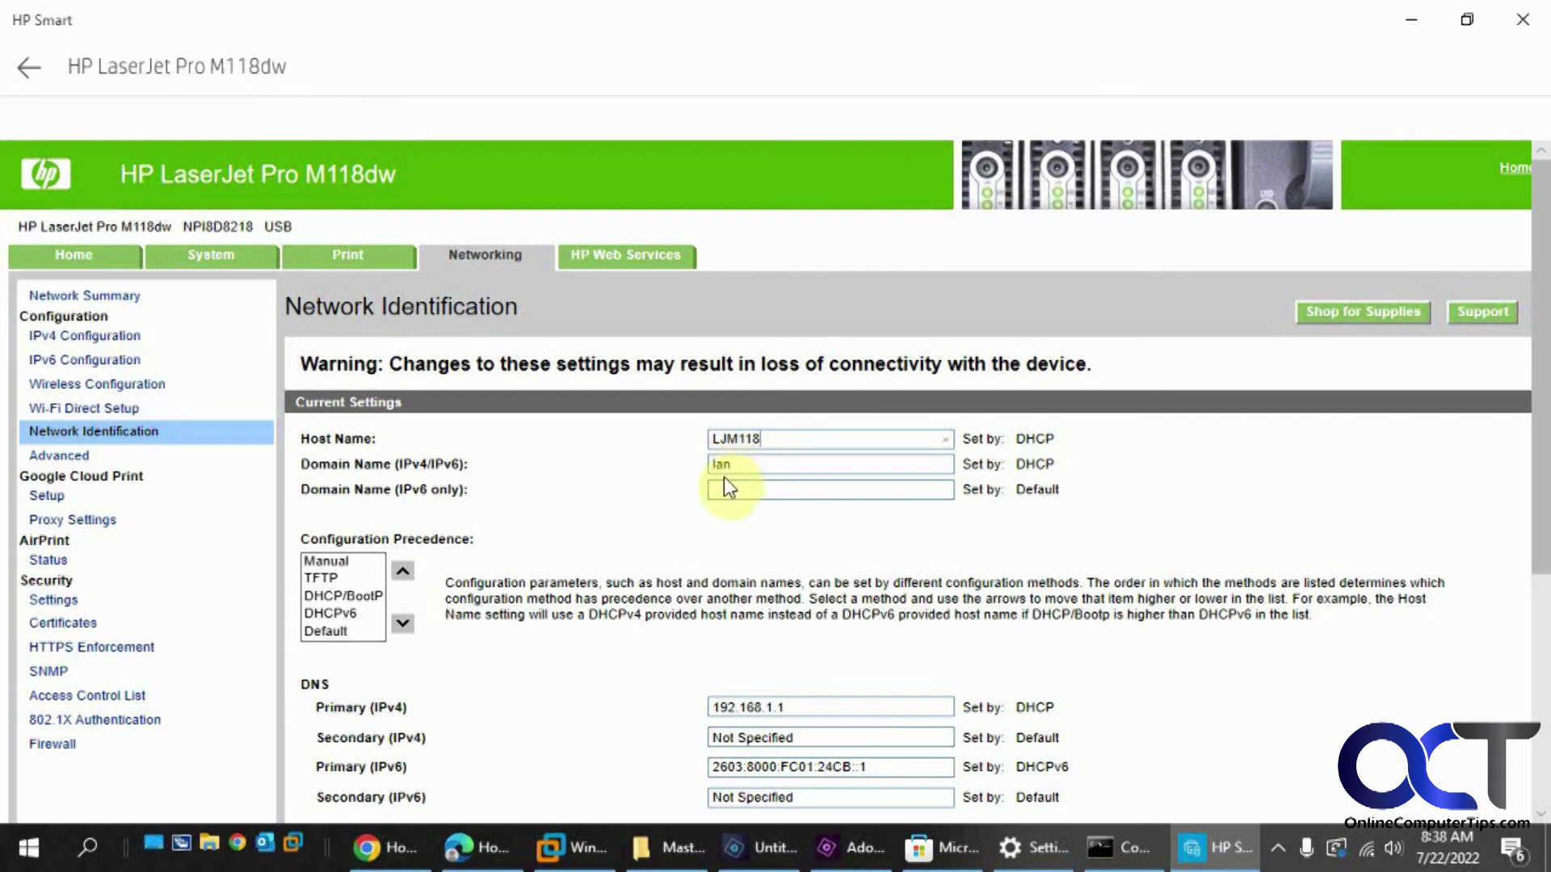
{"action": "scroll", "coordinate": [782, 512], "scroll_direction": "down", "scroll_amount": 5}
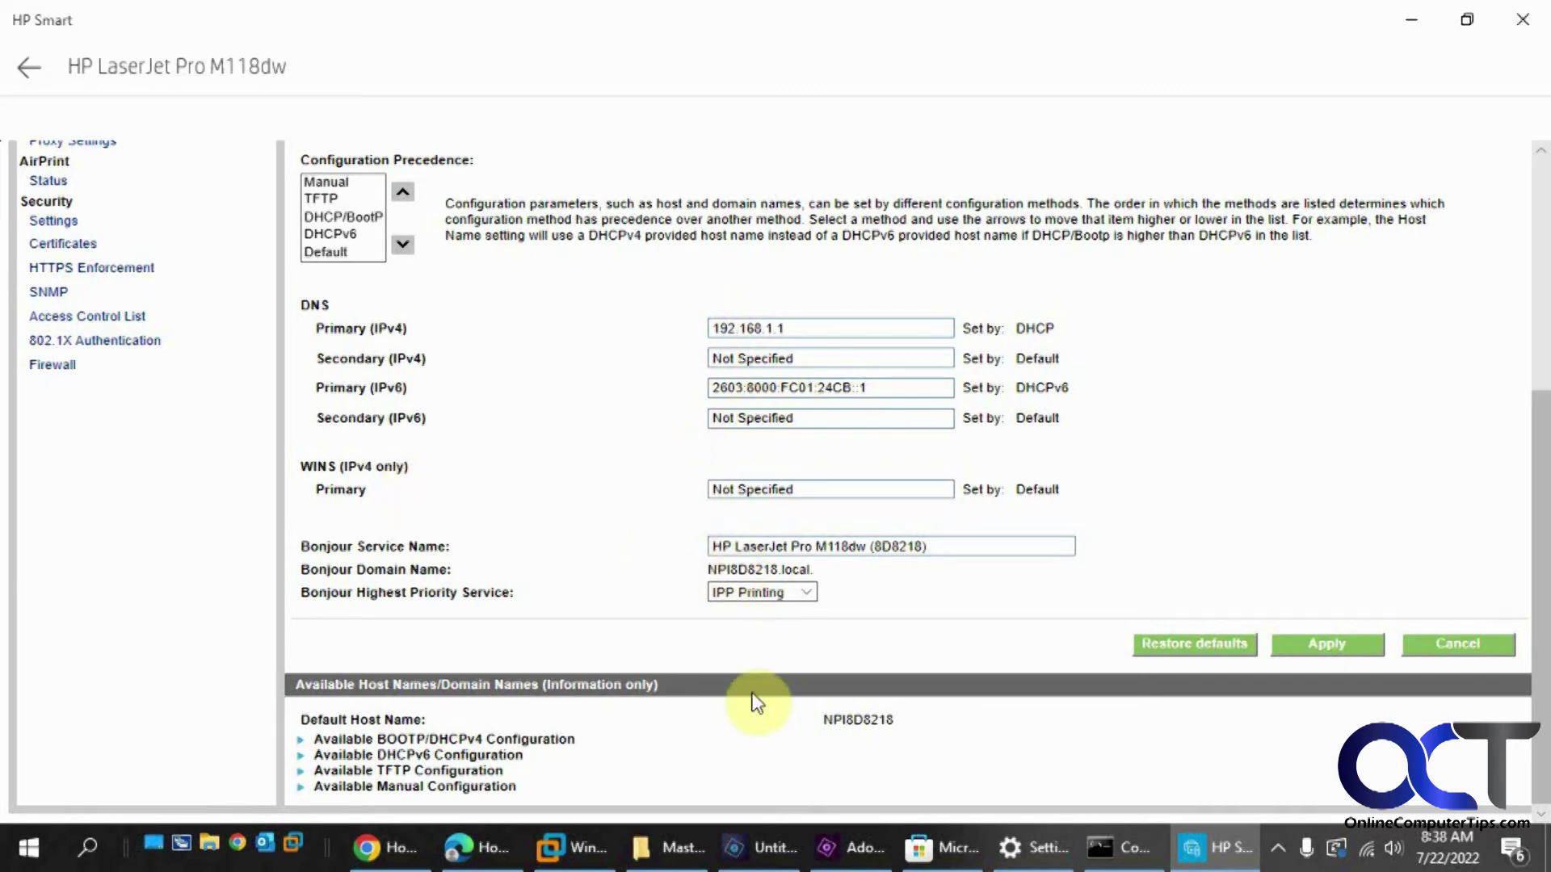
{"action": "left_click", "coordinate": [1318, 646]}
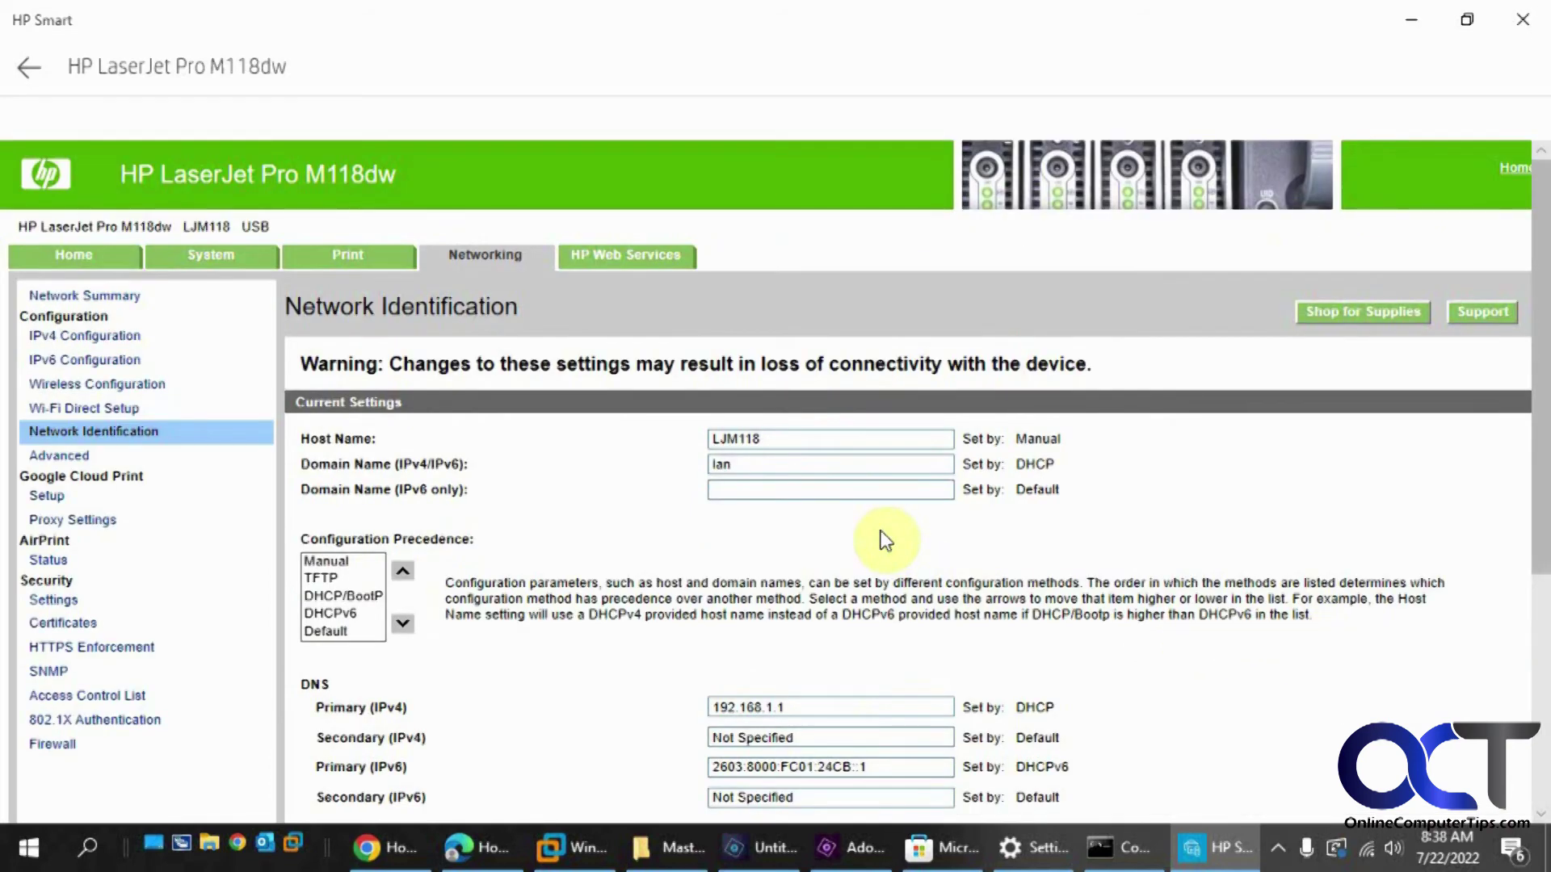
{"action": "left_click", "coordinate": [1111, 846]}
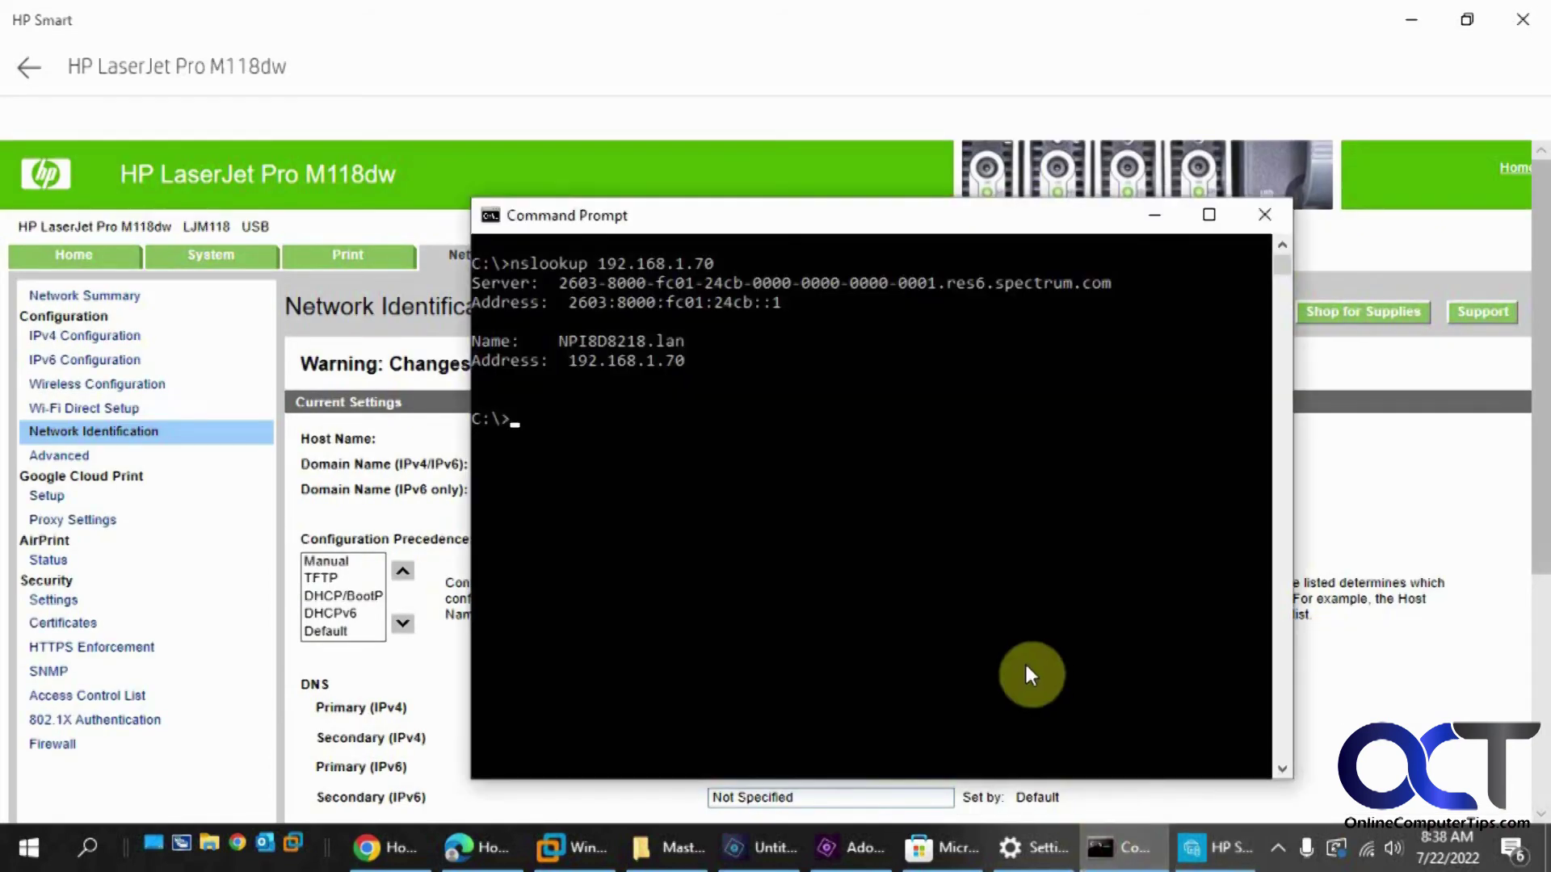
Rerun nslookup 192.168.1.70 until it returns LJM118.lan
{"action": "key", "text": "Up"}
{"action": "key", "text": "Return"}
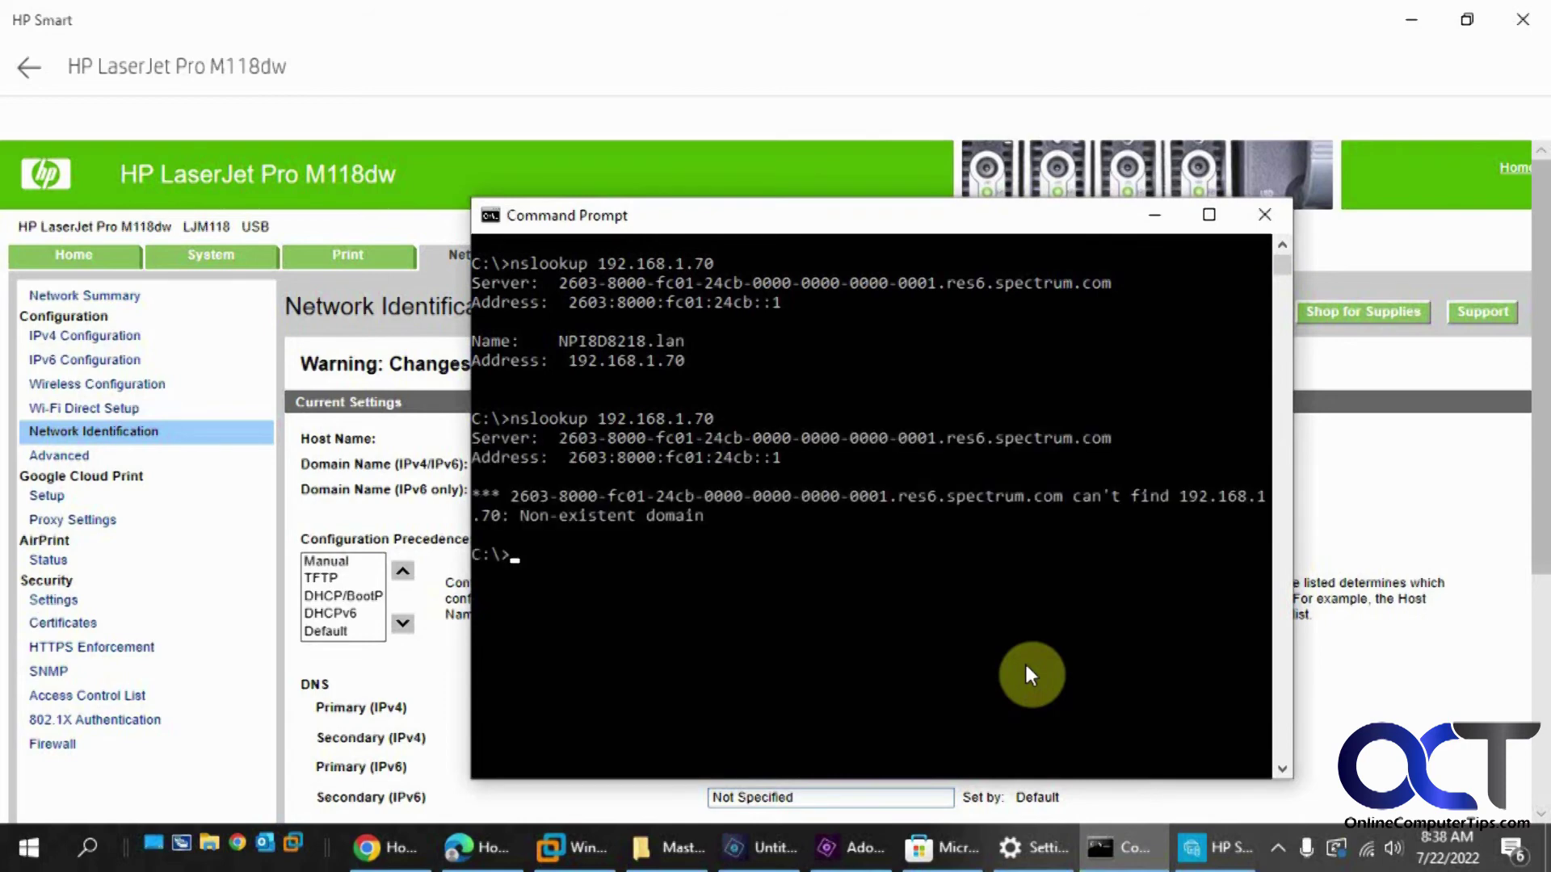
{"action": "key", "text": "Up"}
{"action": "key", "text": "Return"}
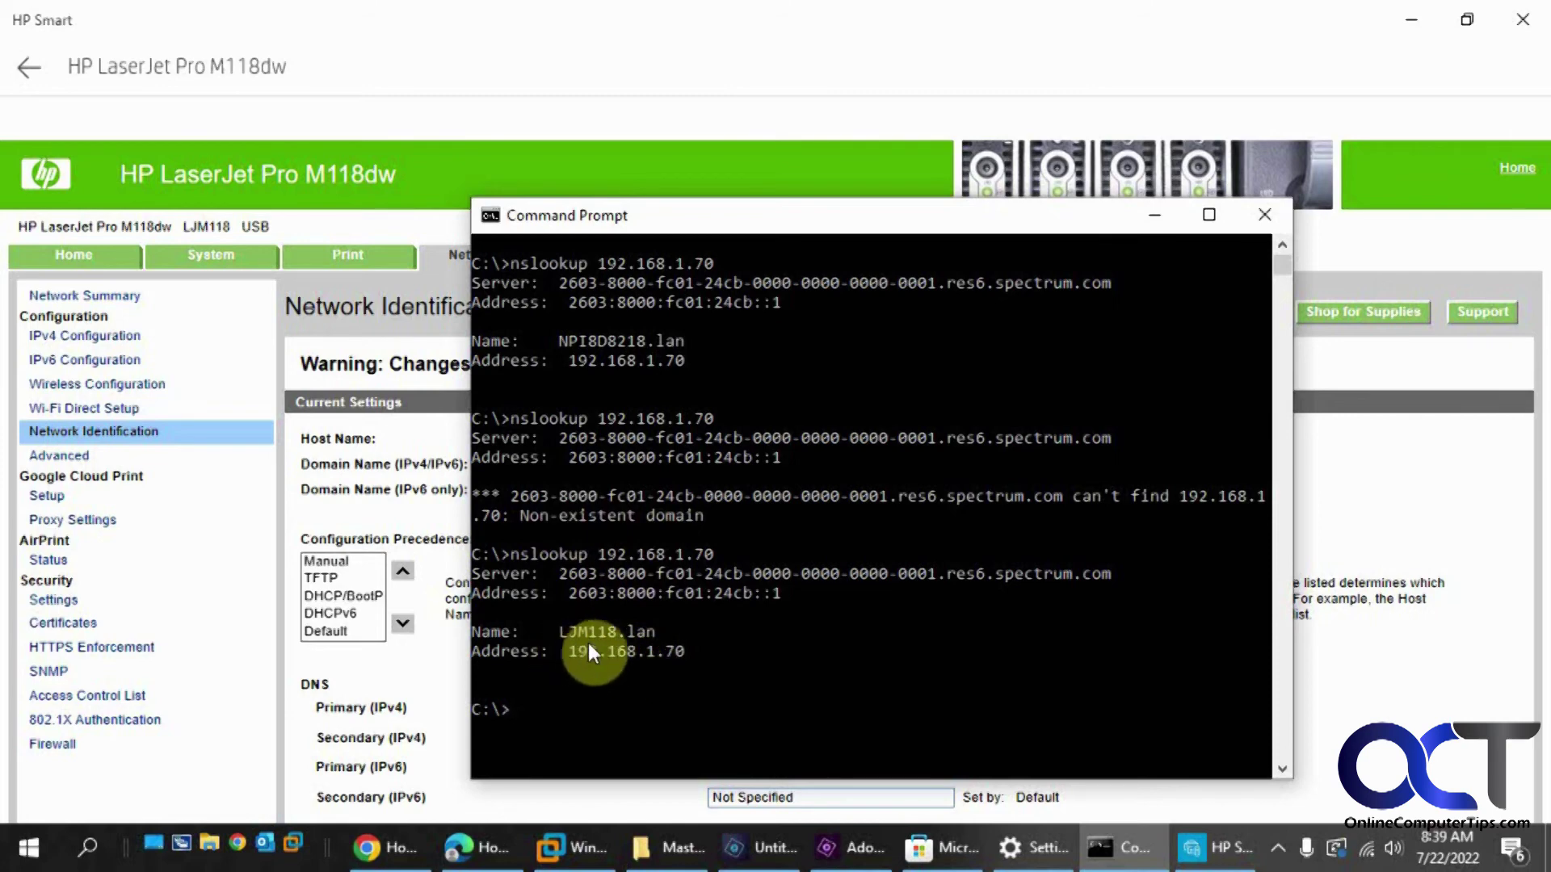
{"action": "left_click", "coordinate": [1412, 717]}
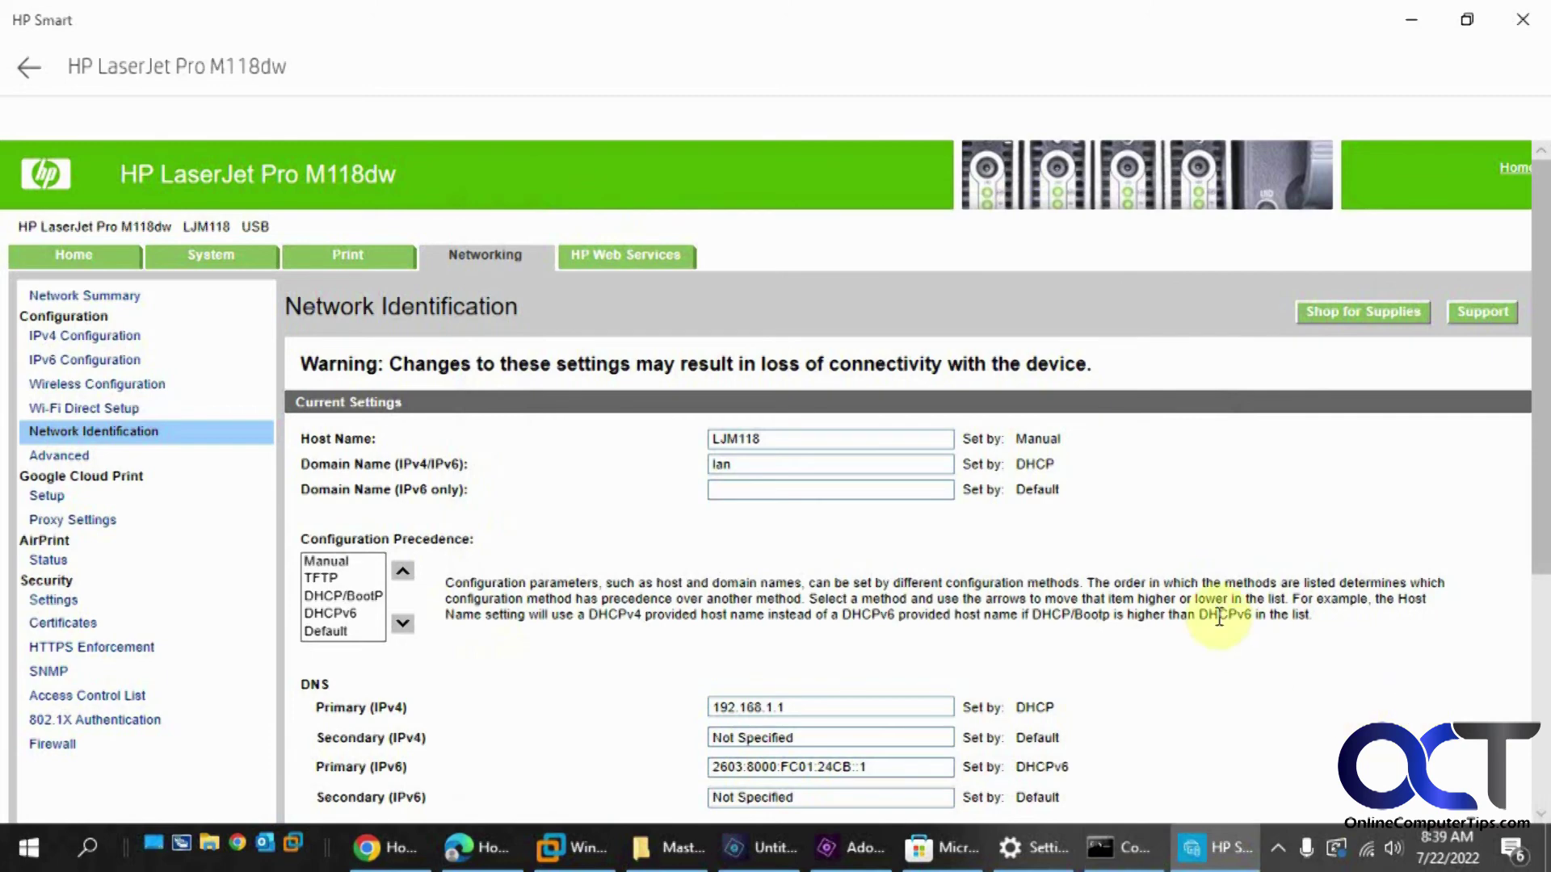
Scroll through the printer's Advanced network features and syslog page, then go back to HP Smart home
{"action": "left_click", "coordinate": [58, 454]}
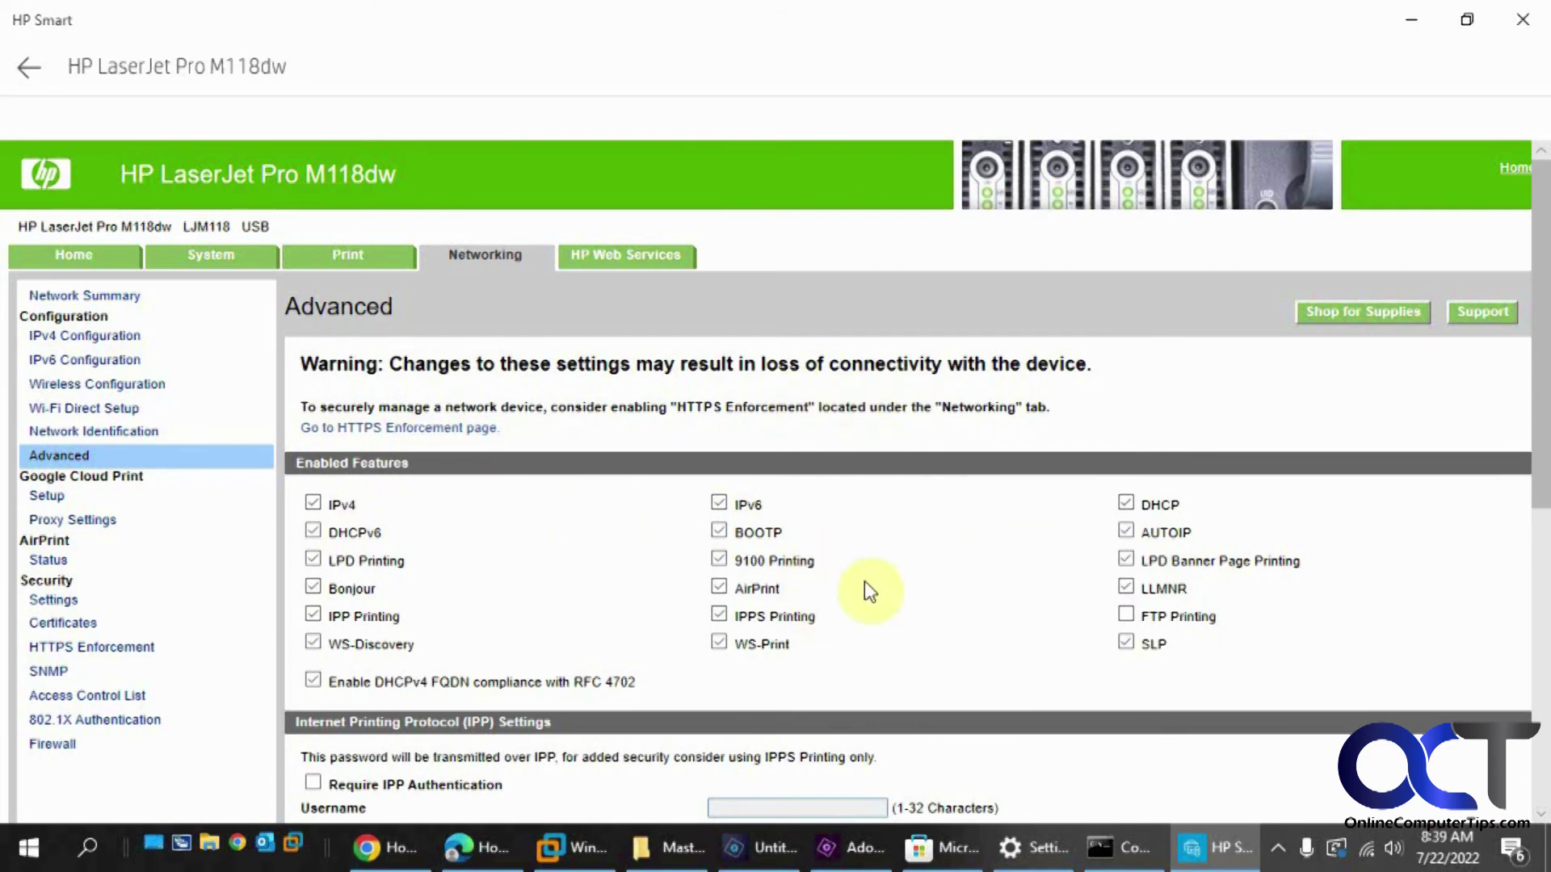
{"action": "scroll", "coordinate": [864, 580], "scroll_direction": "down", "scroll_amount": 5}
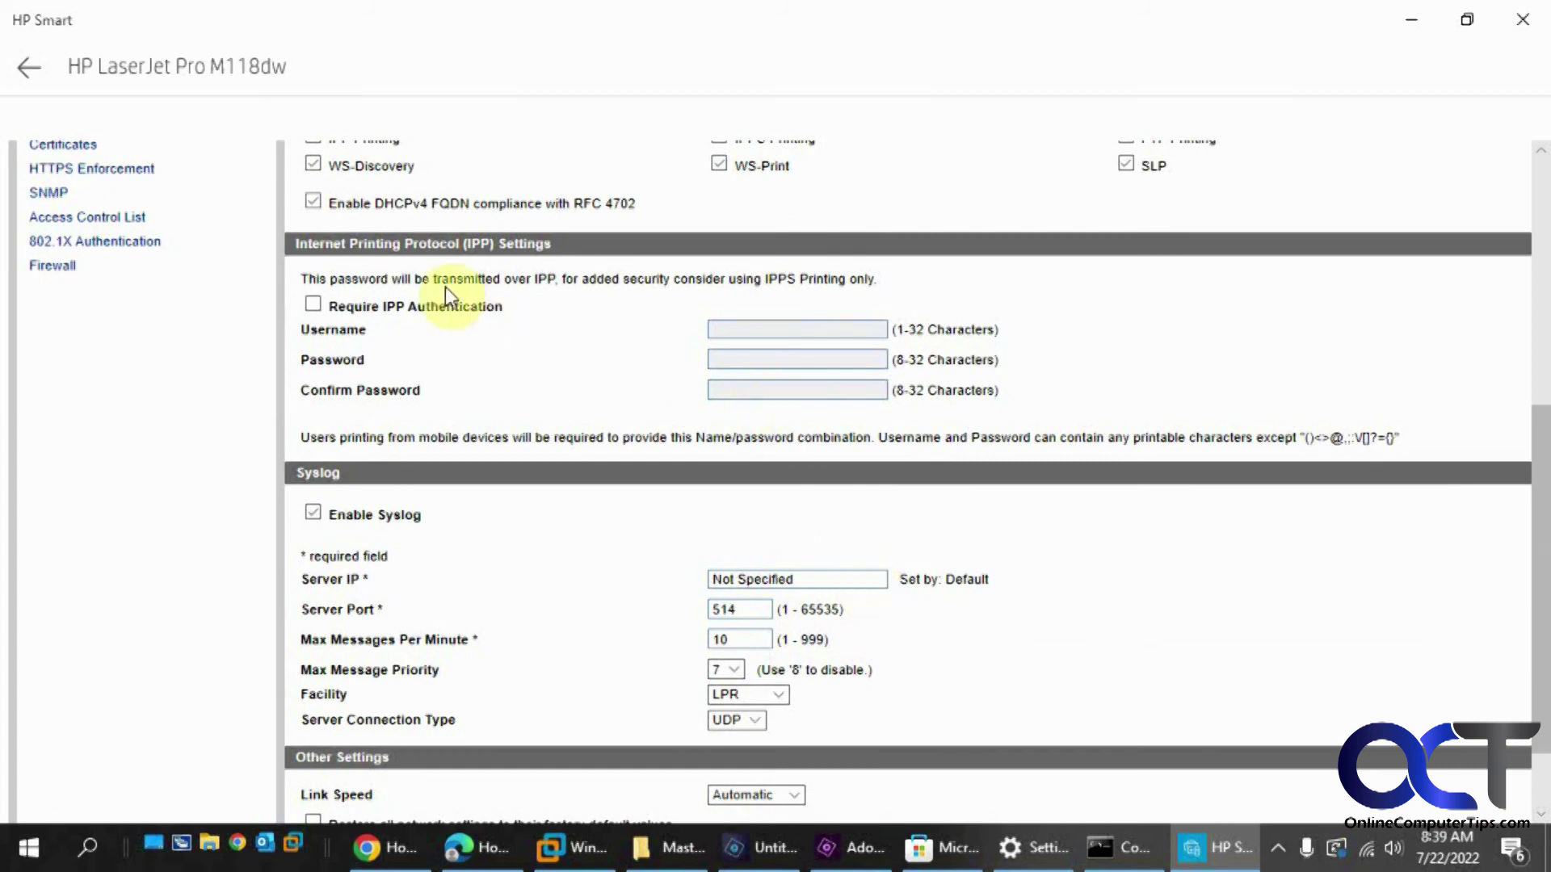
{"action": "scroll", "coordinate": [566, 489], "scroll_direction": "down", "scroll_amount": 1}
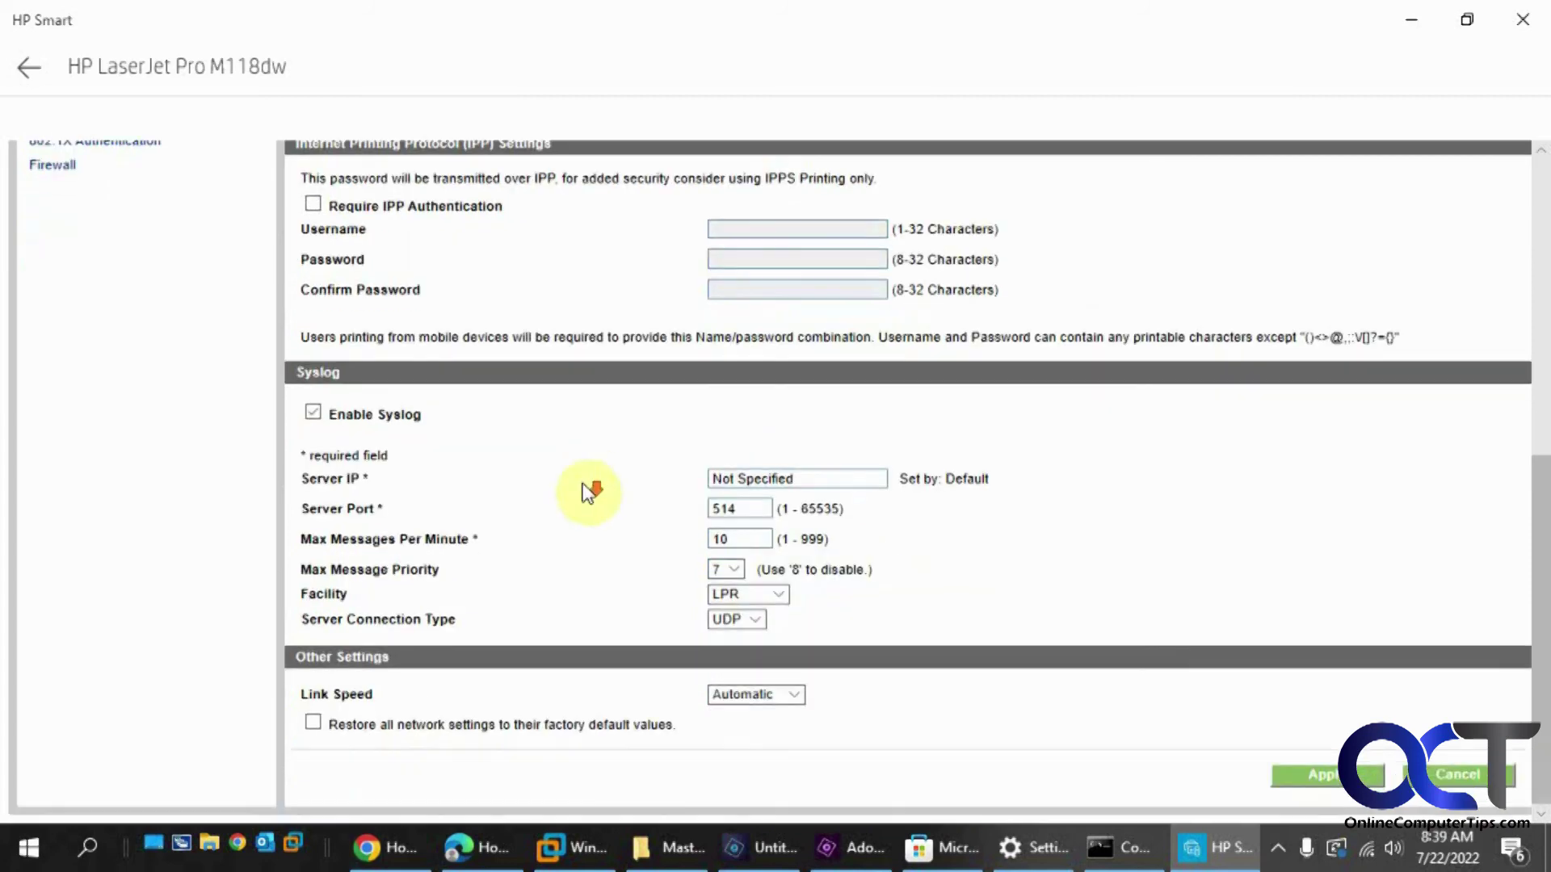
{"action": "scroll", "coordinate": [638, 501], "scroll_direction": "up", "scroll_amount": 6}
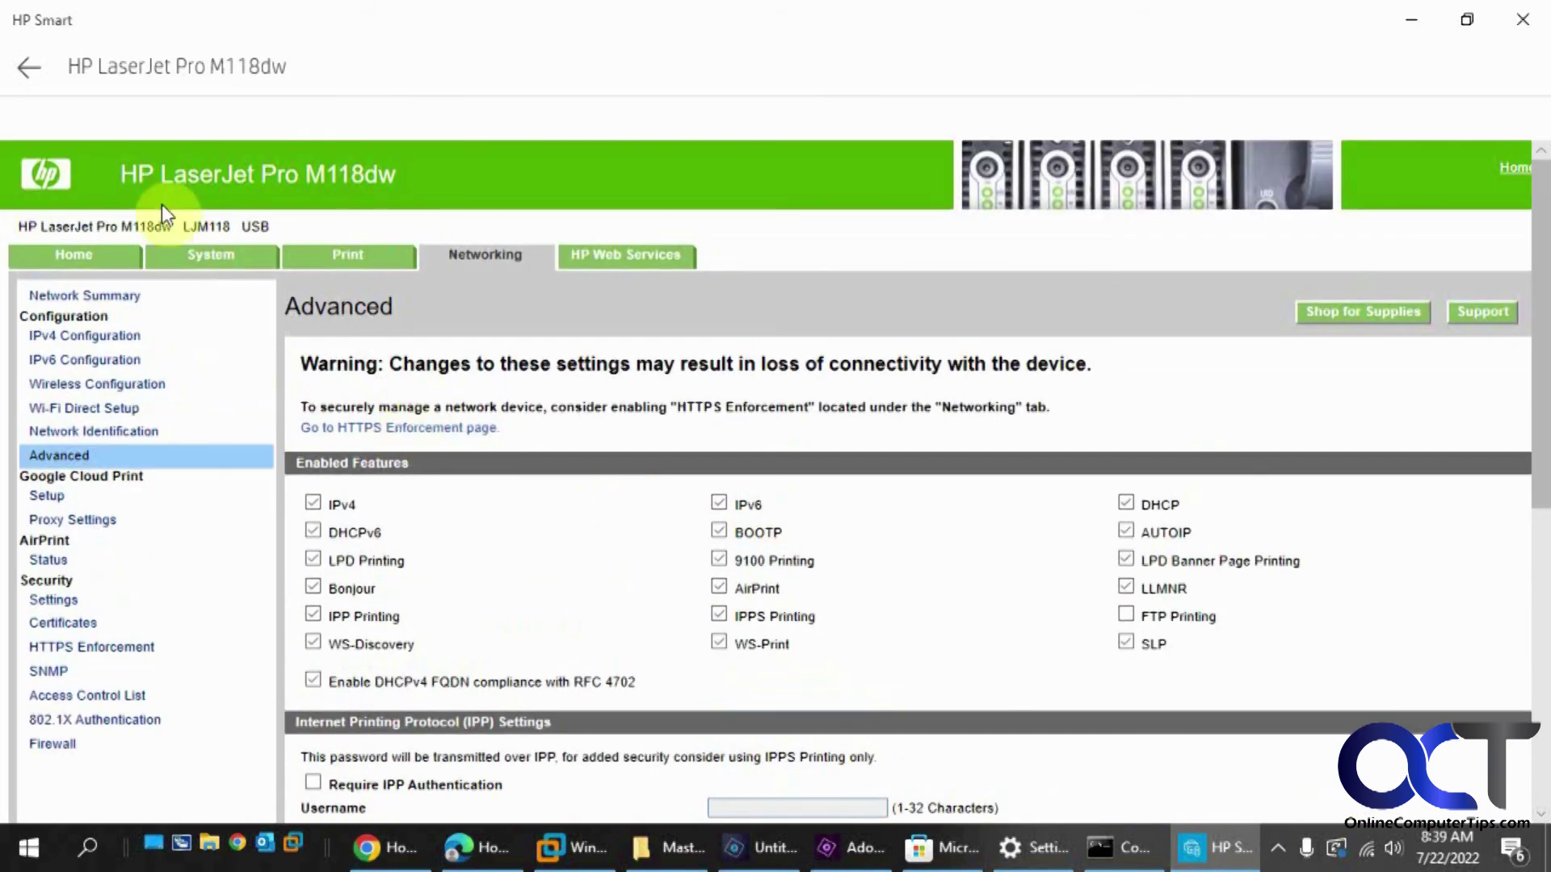
{"action": "left_click", "coordinate": [32, 66]}
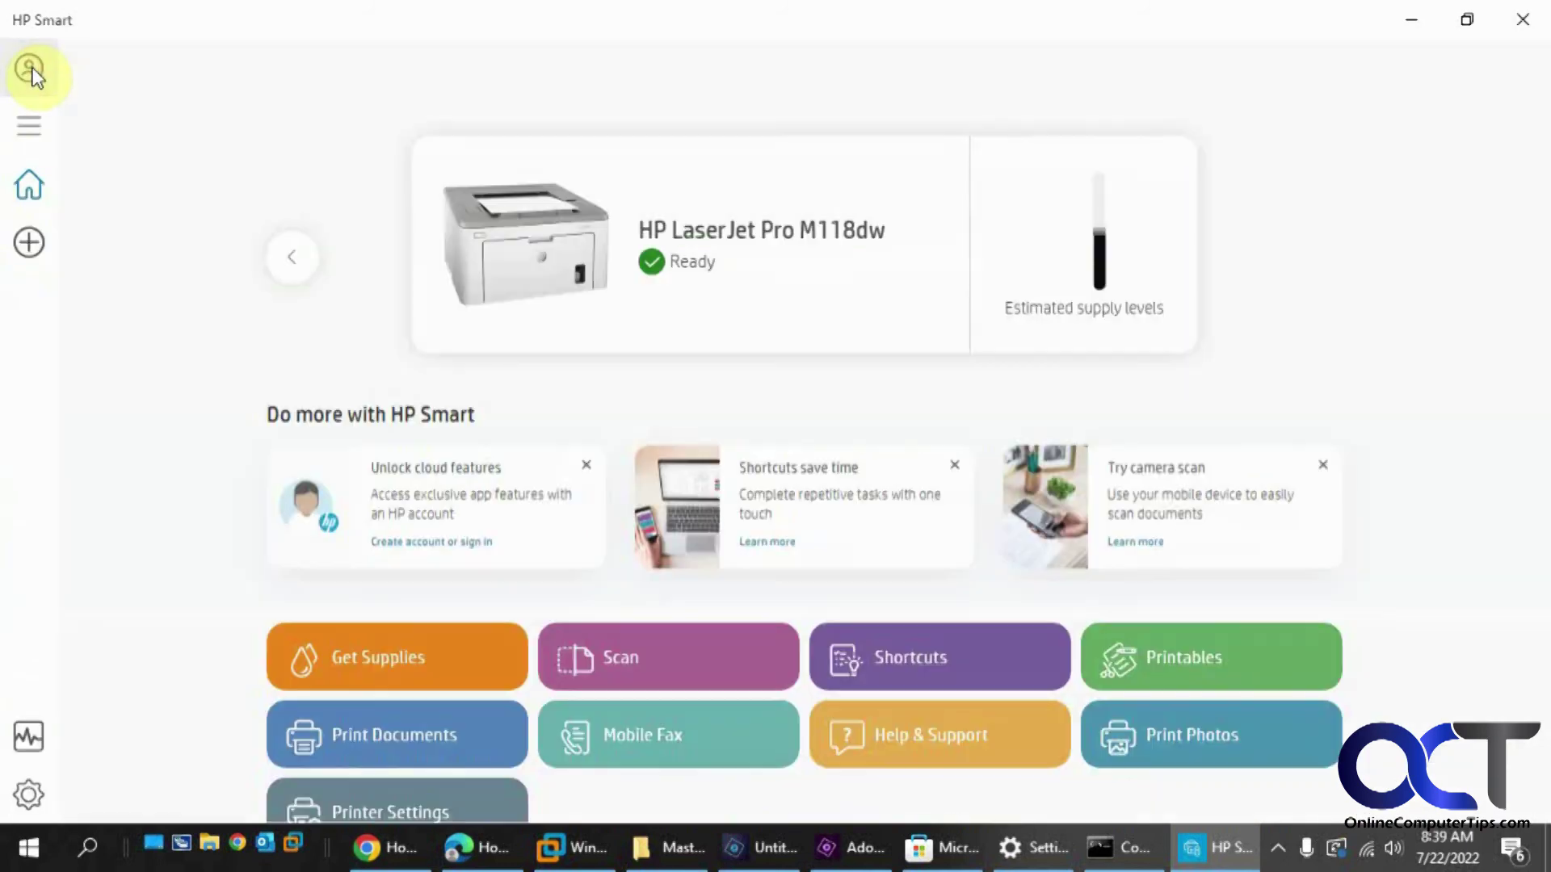
Go through Printer Settings and Advanced Settings to the Networking tab's Network Summary
{"action": "left_click", "coordinate": [449, 793]}
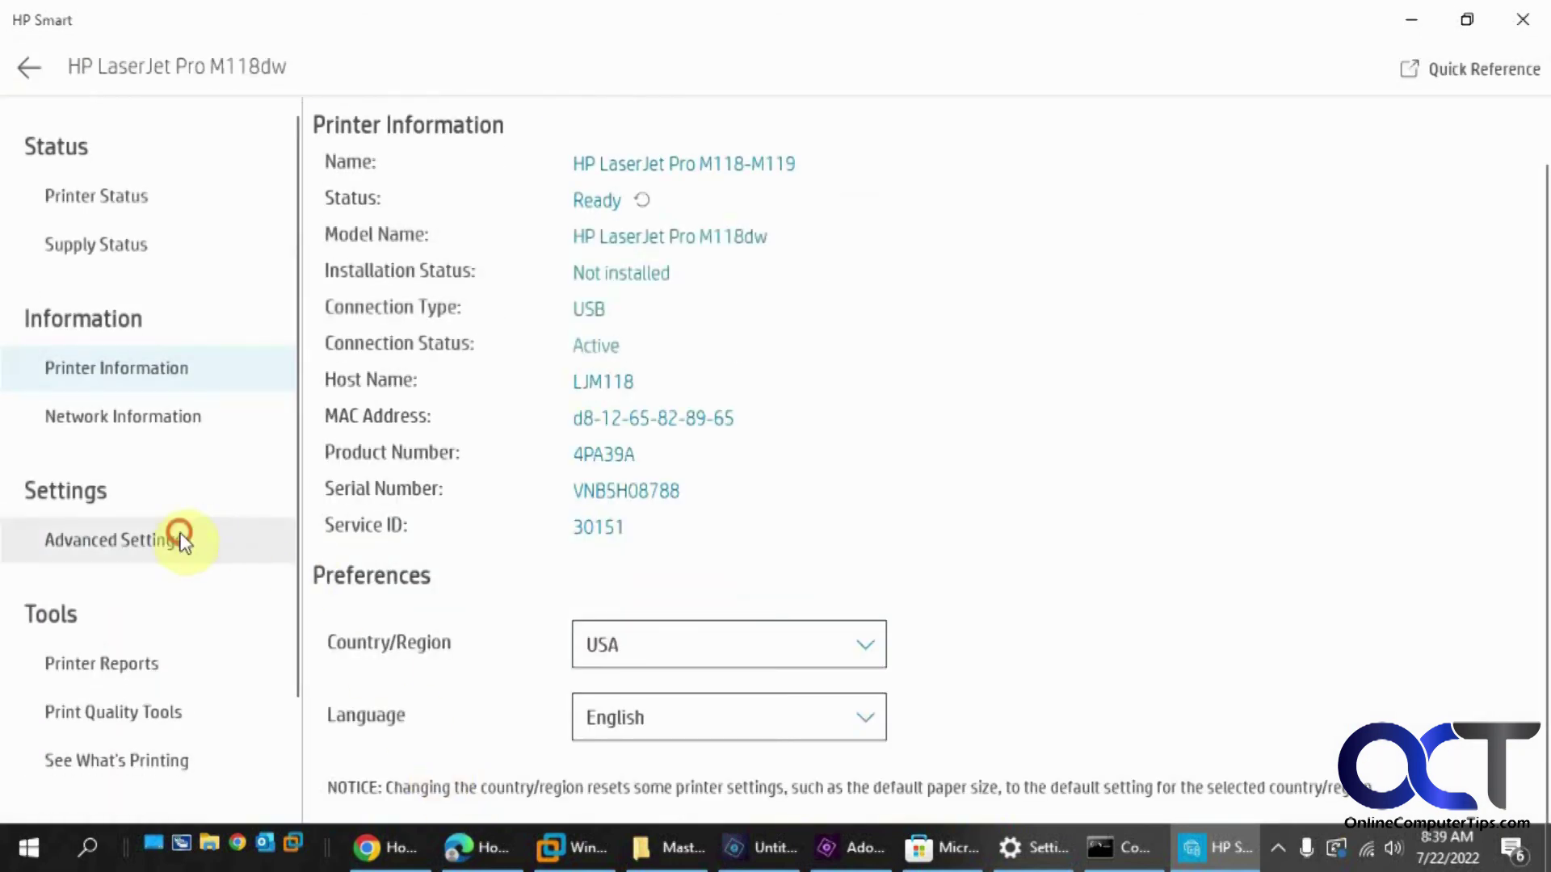
{"action": "left_click", "coordinate": [179, 536]}
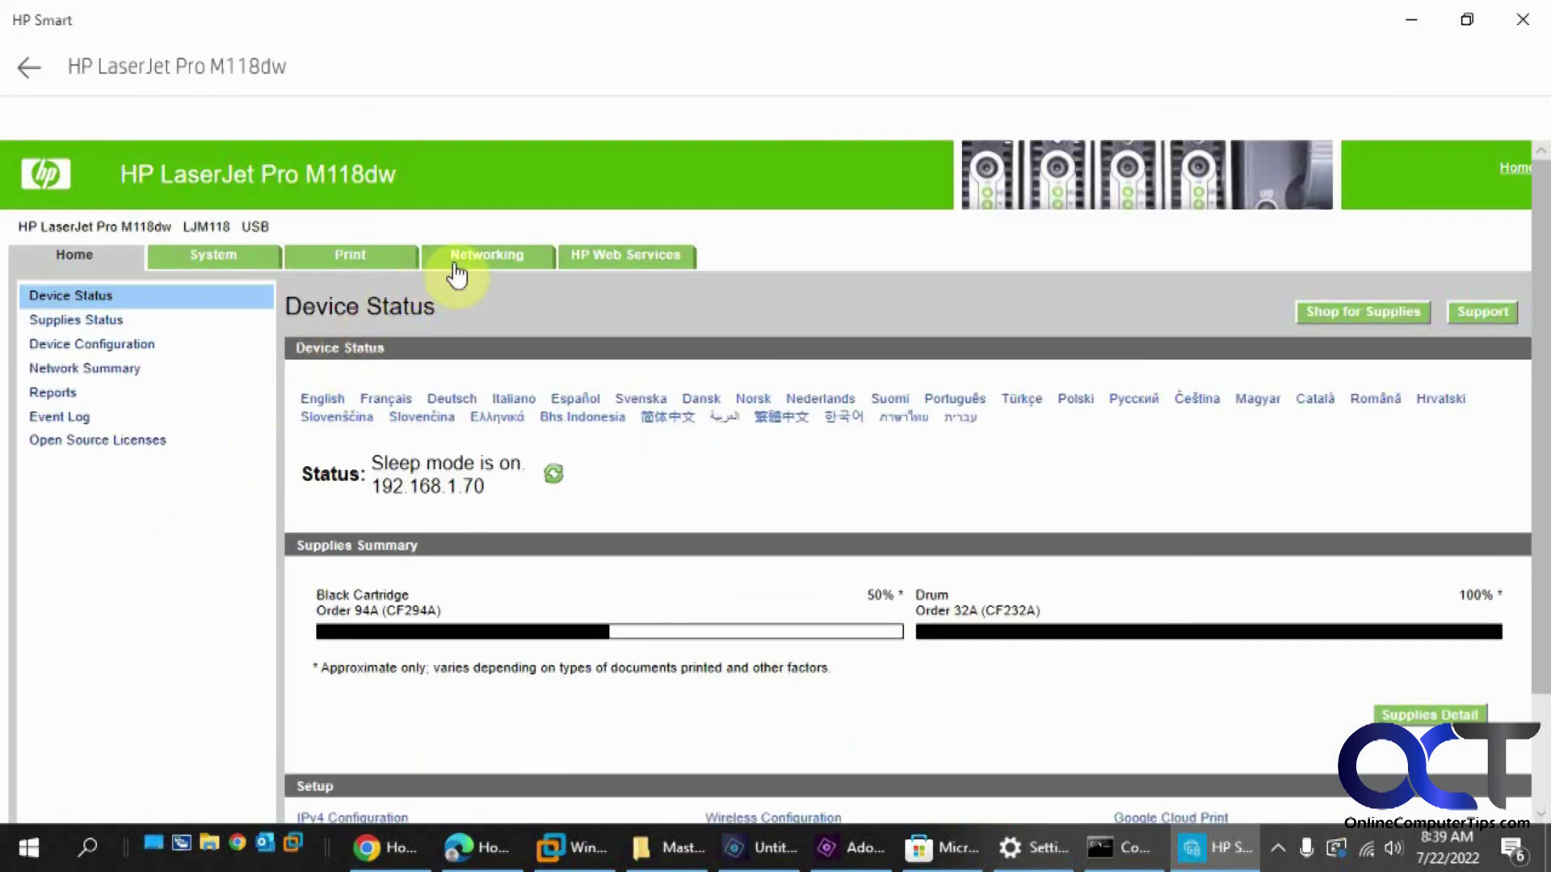
{"action": "left_click", "coordinate": [464, 258]}
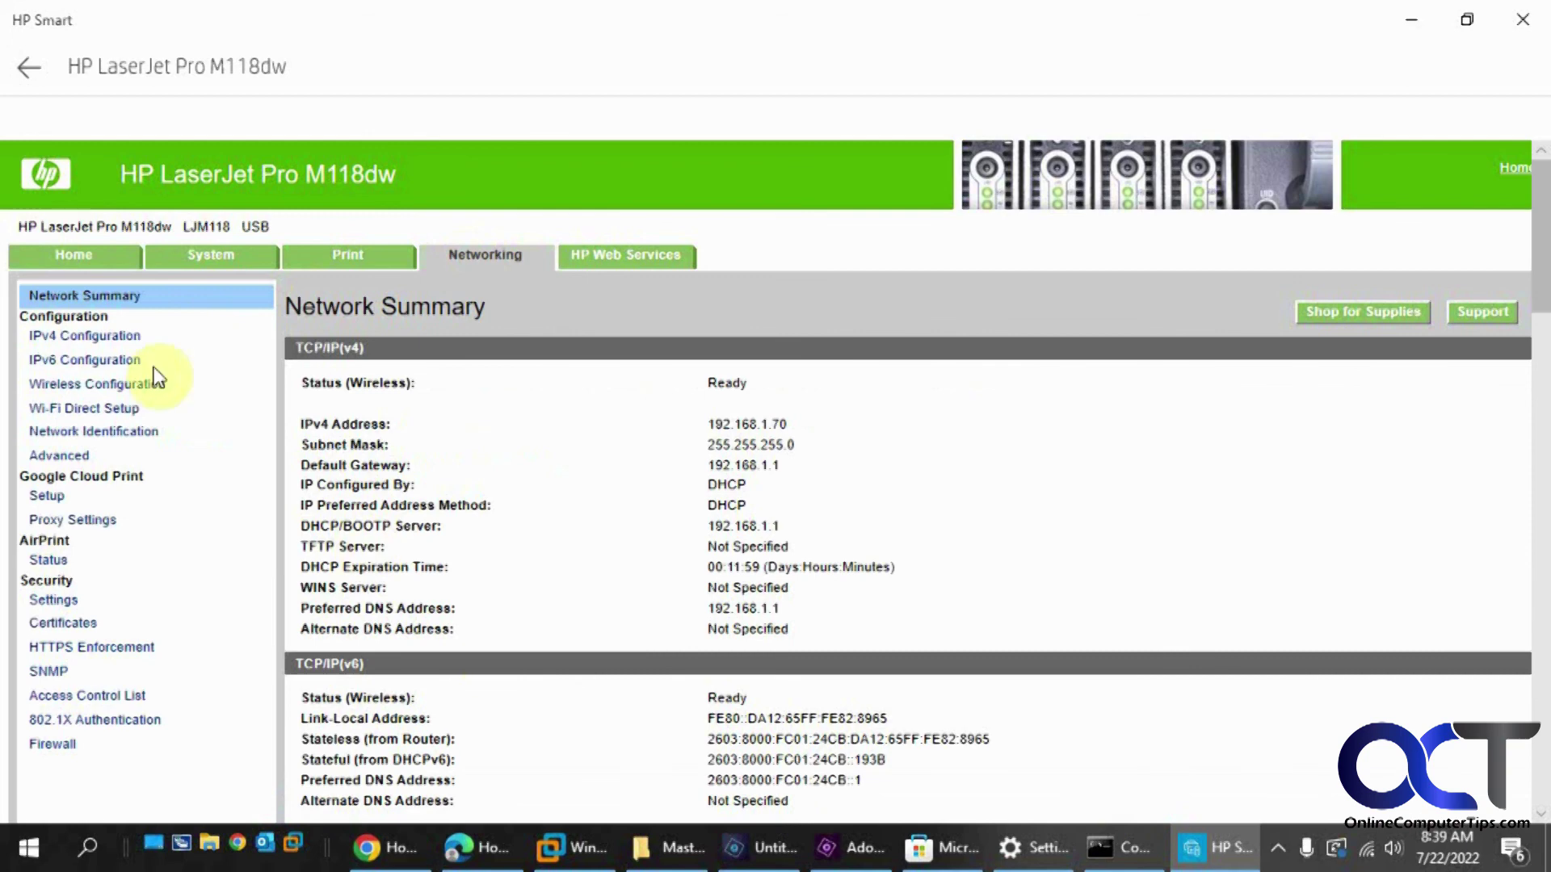